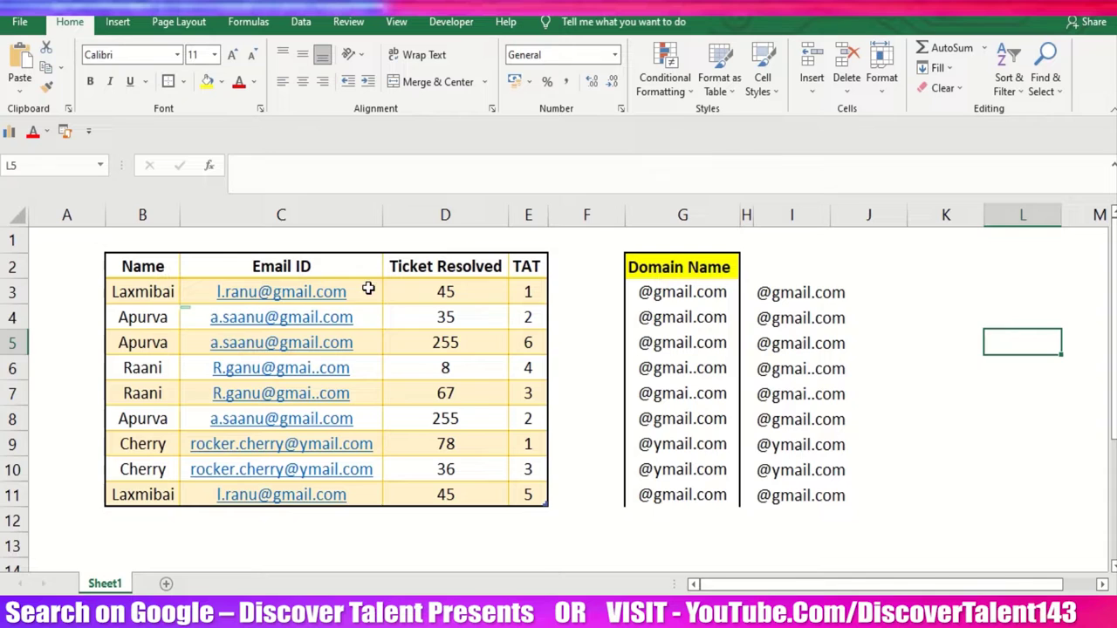
- Review the Email ID column and the existing domain formula in G3
left_click(296, 215)
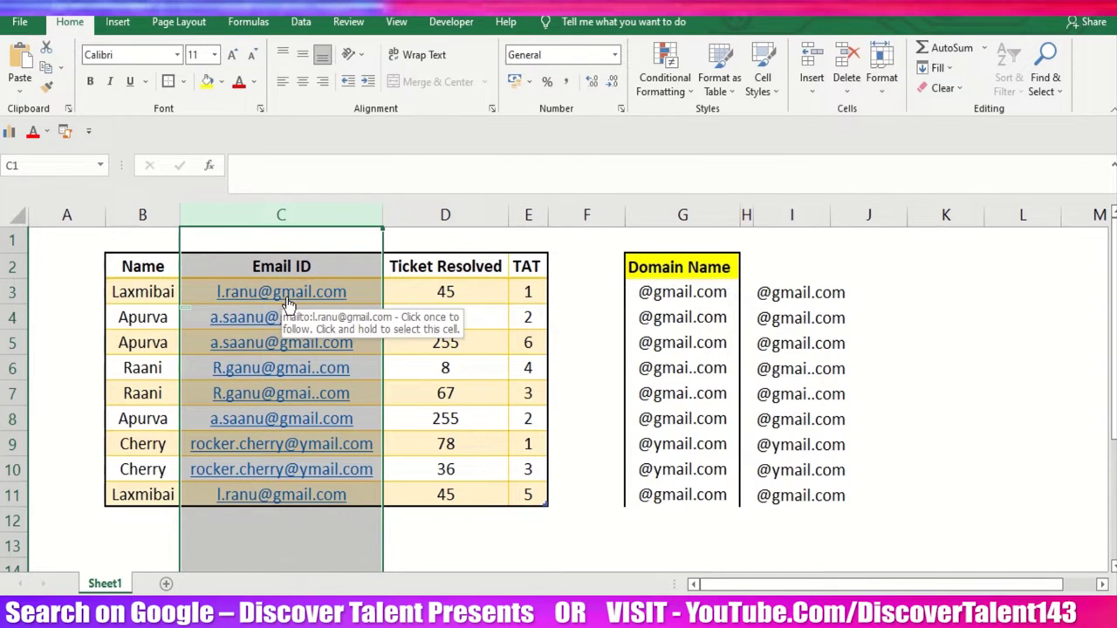
left_click(670, 295)
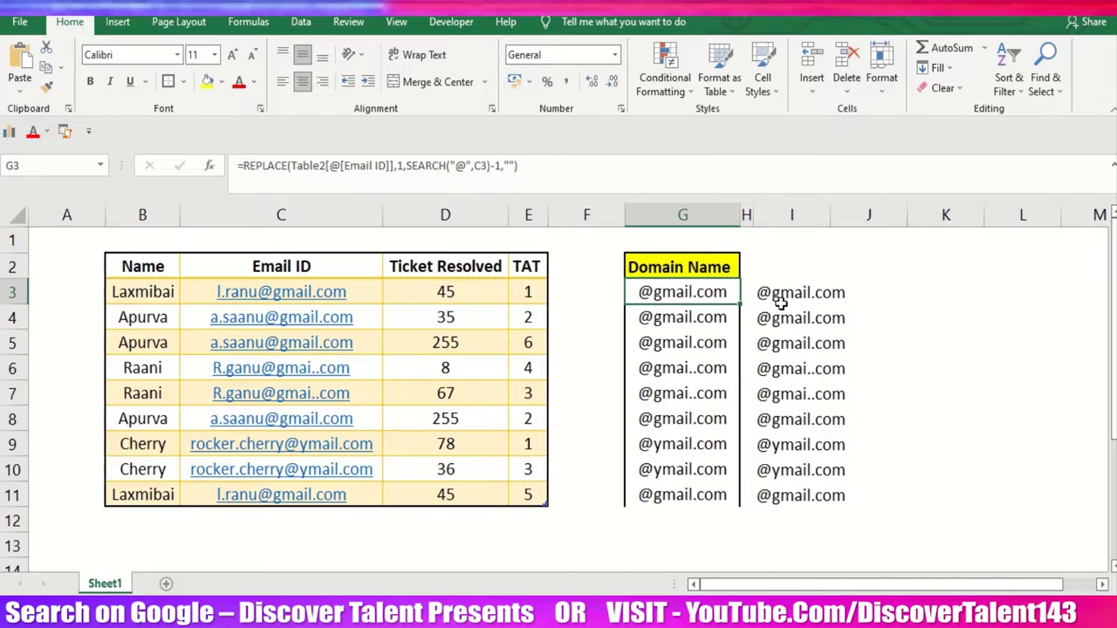
left_click(654, 516)
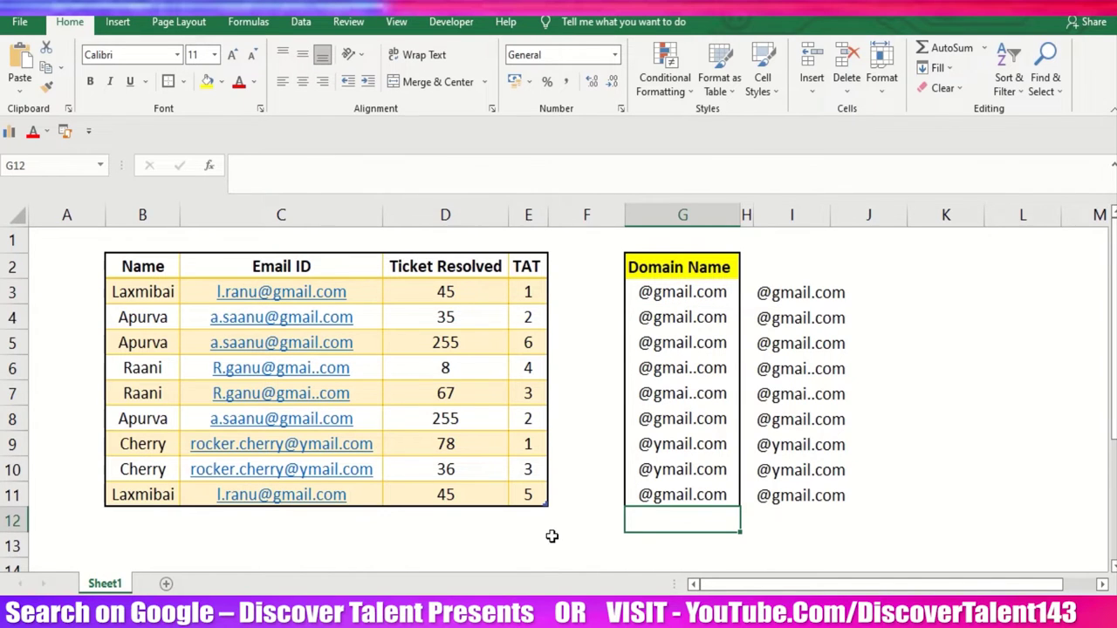
left_click(515, 541)
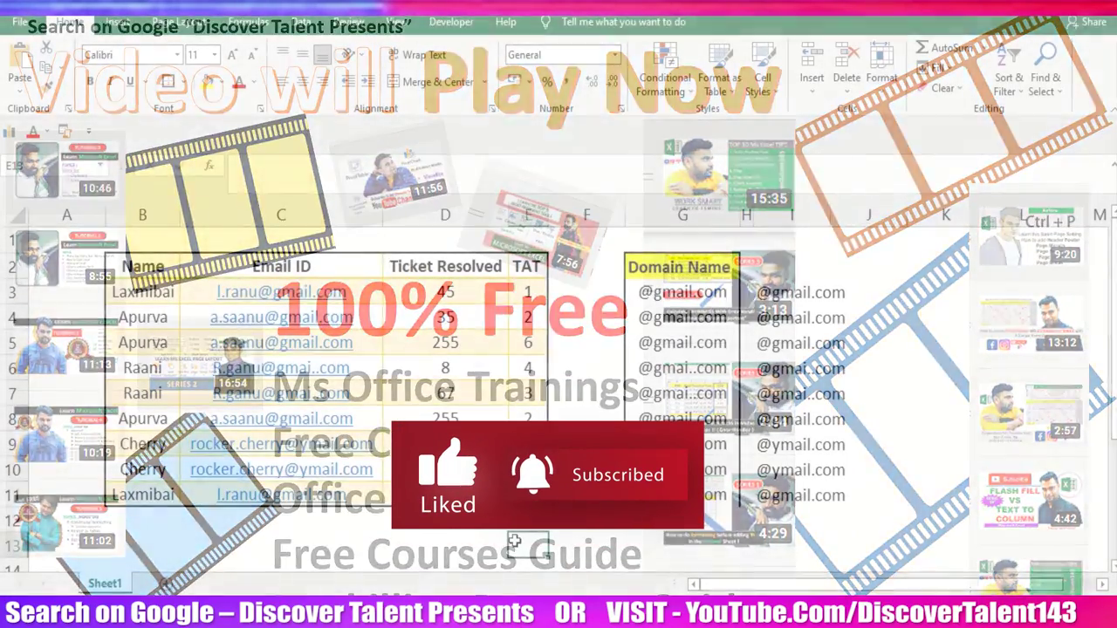
left_click(650, 294)
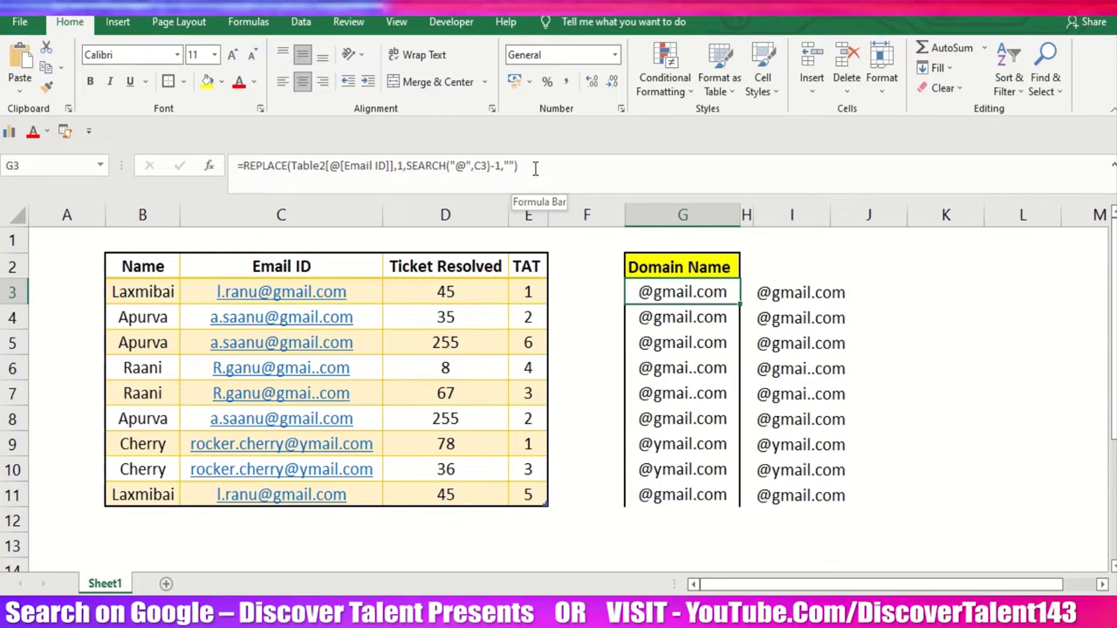
- Step through the G3 formula's Email ID, start_num and SEARCH arguments in the formula bar
left_click(285, 167)
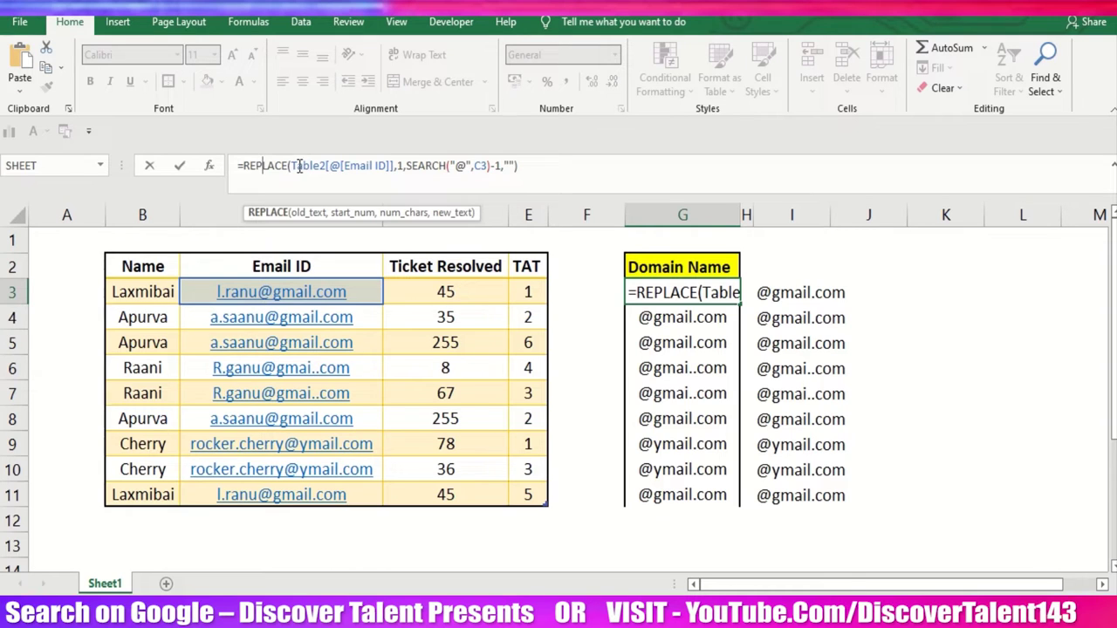
left_click_drag(291, 165, 392, 166)
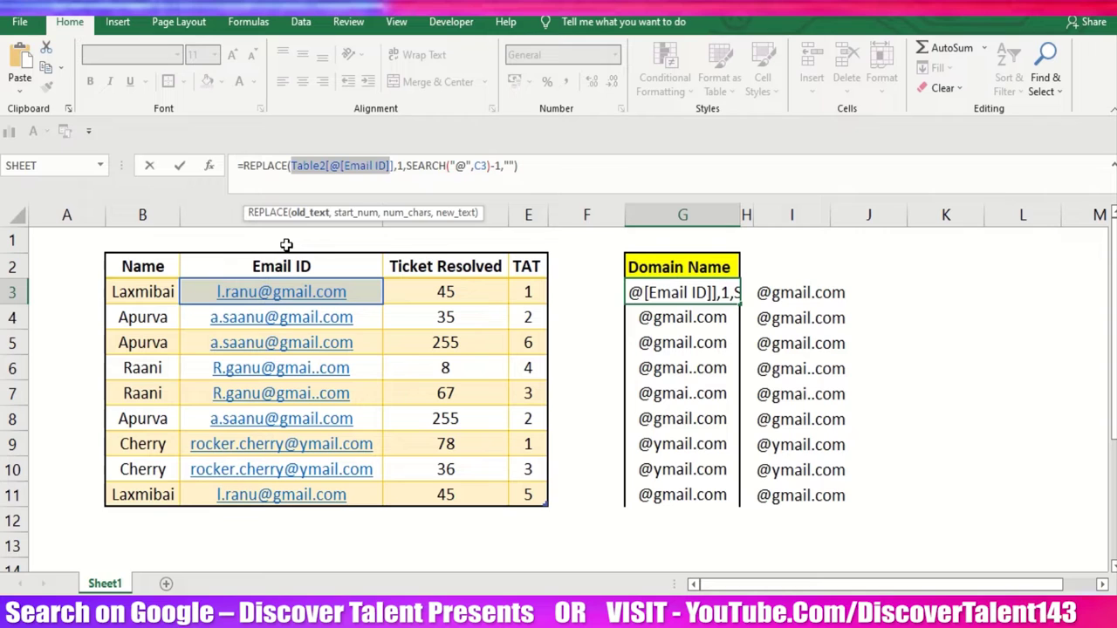
left_click(402, 166)
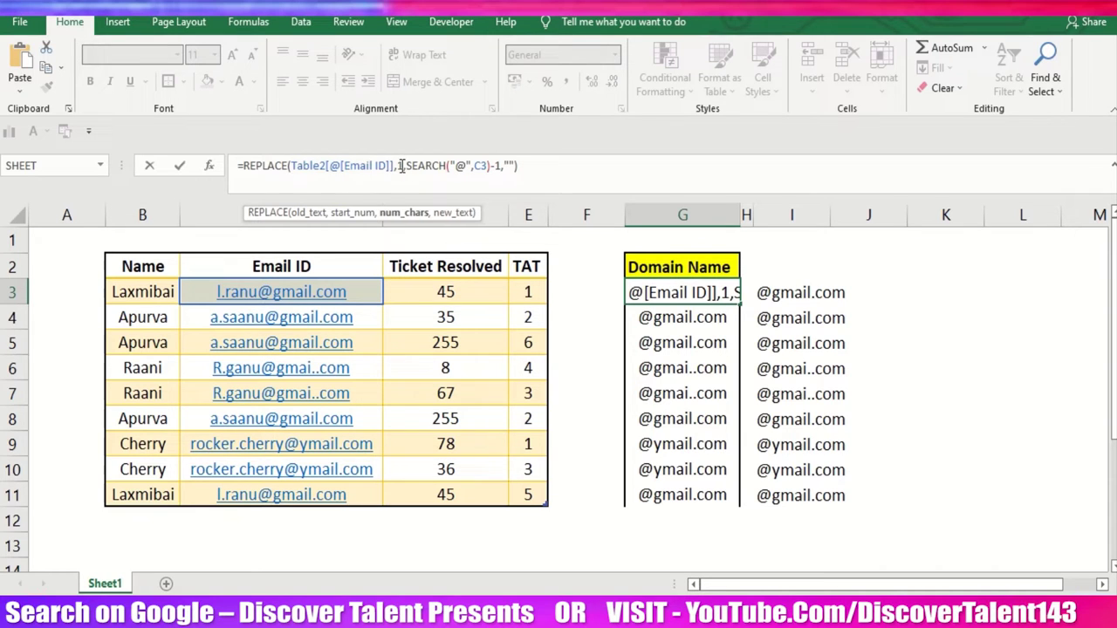
left_click(398, 166)
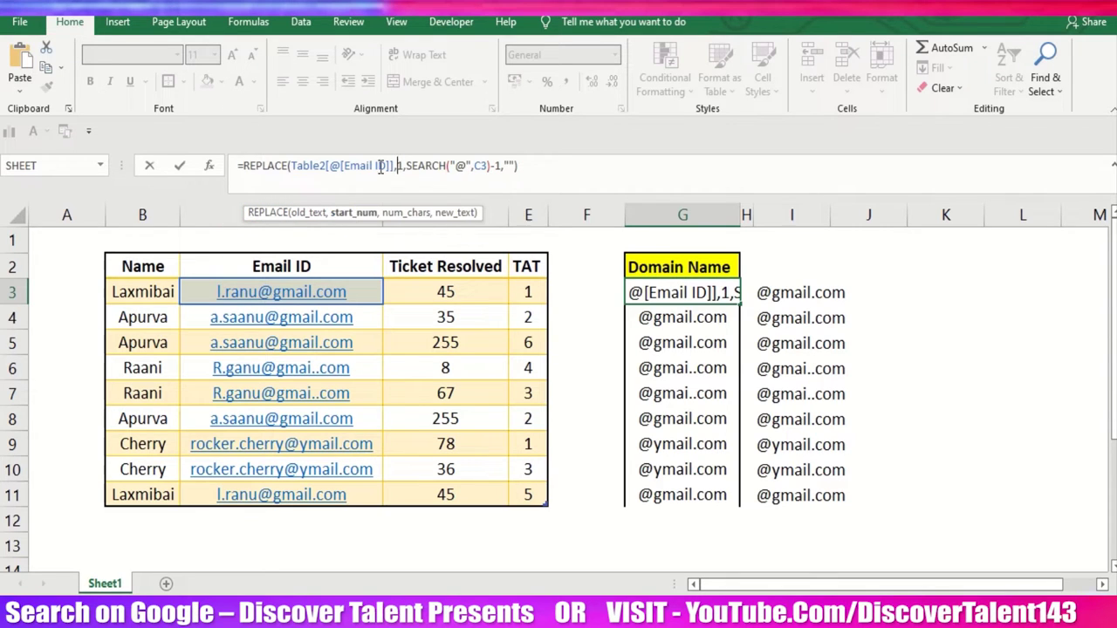
left_click(431, 166)
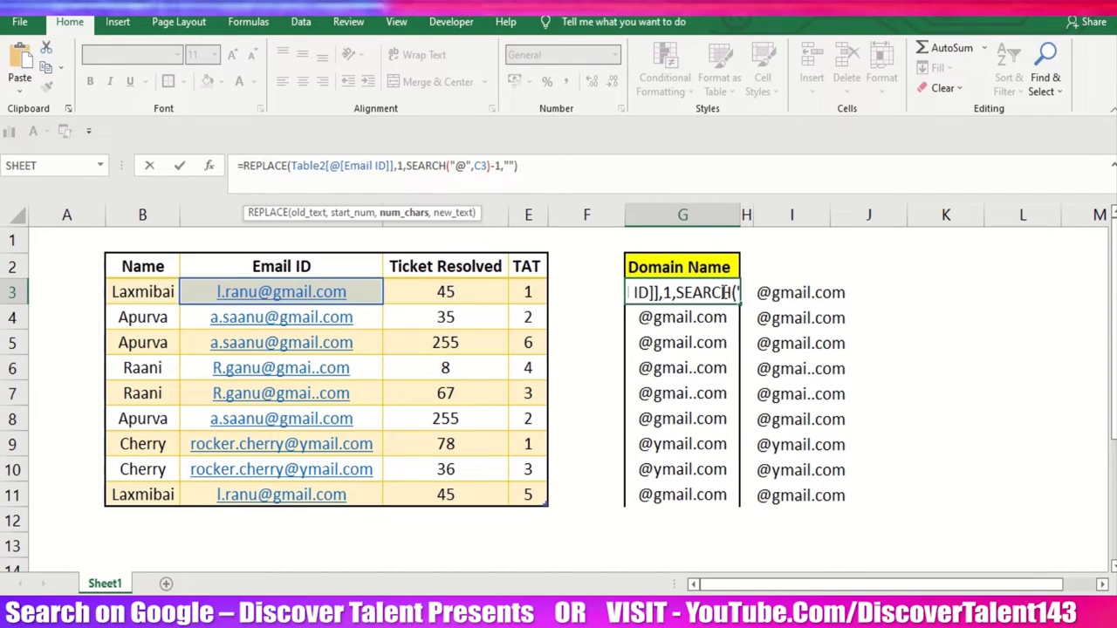
left_click(434, 165)
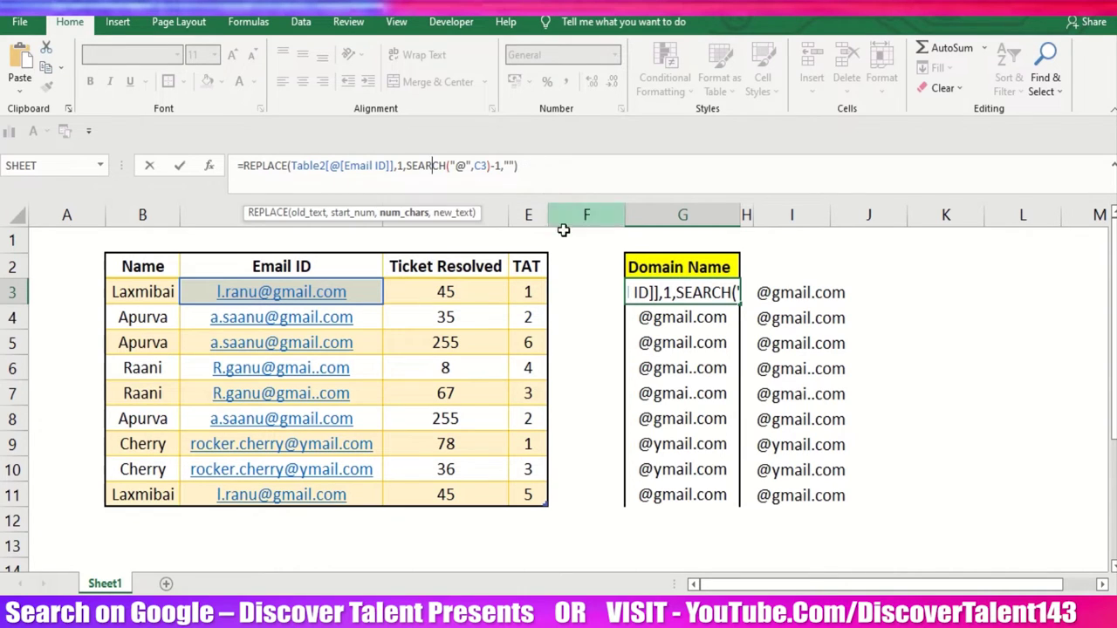
- Begin =REPLACE([@[Email ID]],1,SEARCH( in cell F3
key("Escape")
left_click(591, 294)
type("=")
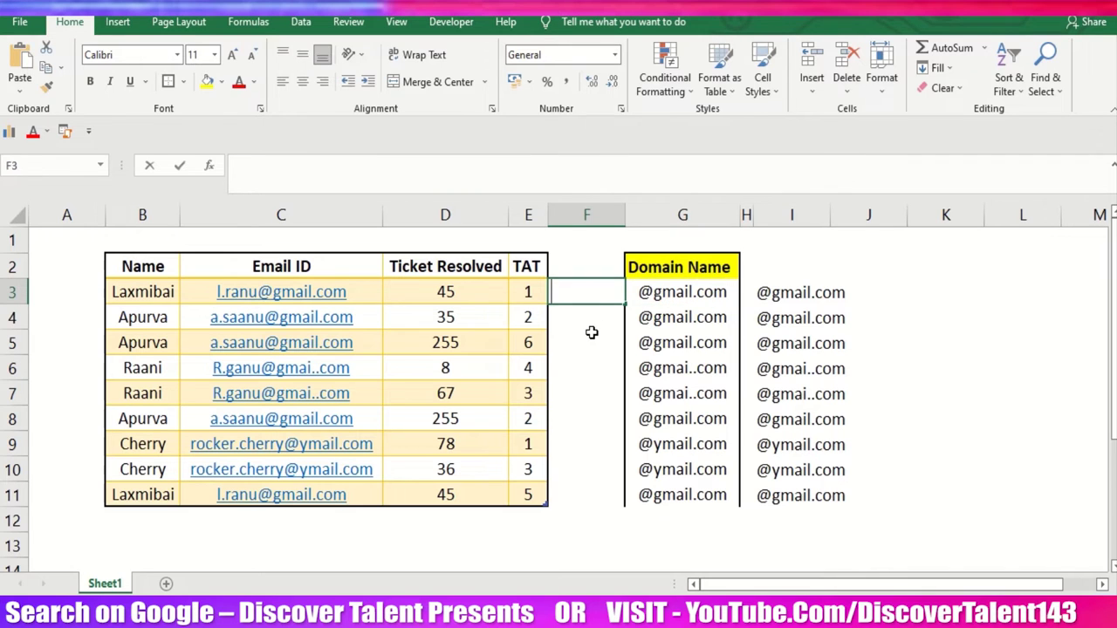
type("Re")
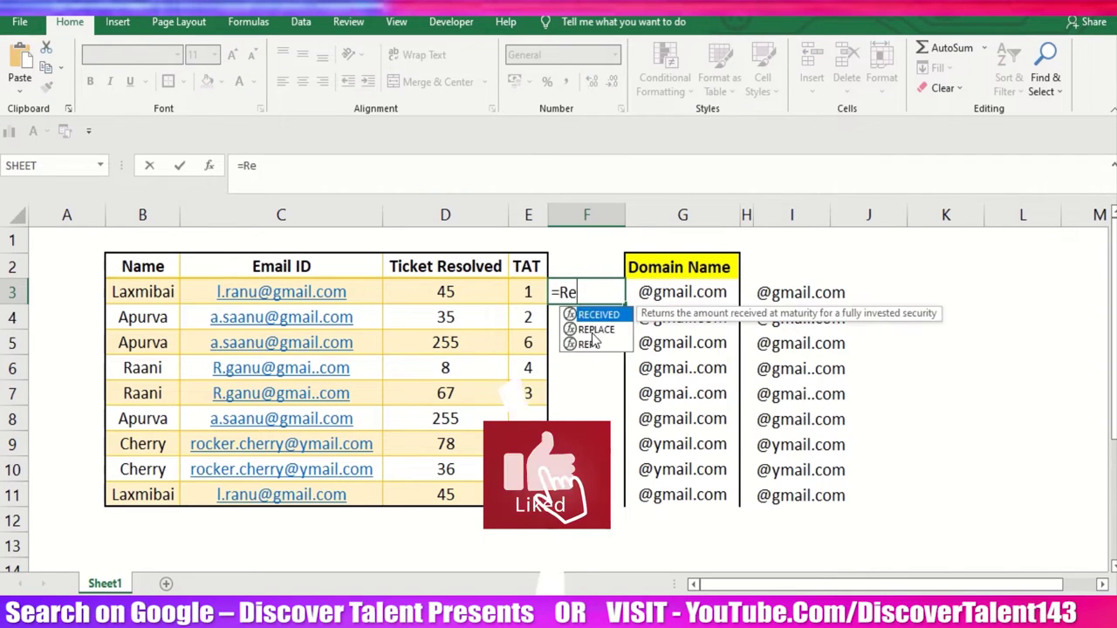
type("pla")
key("Tab")
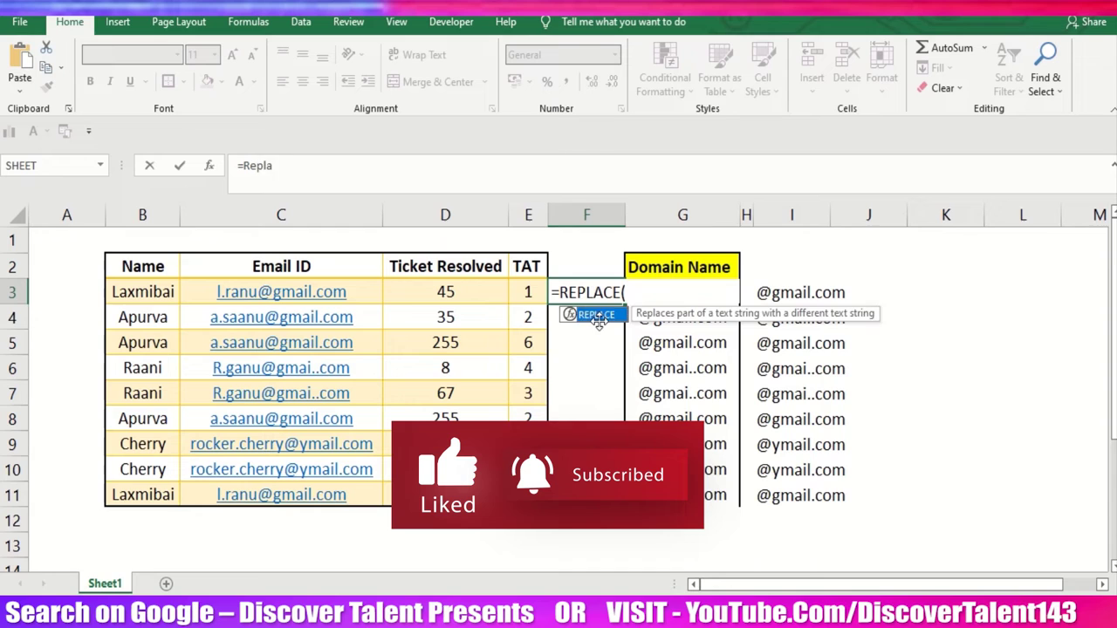
left_click(353, 295)
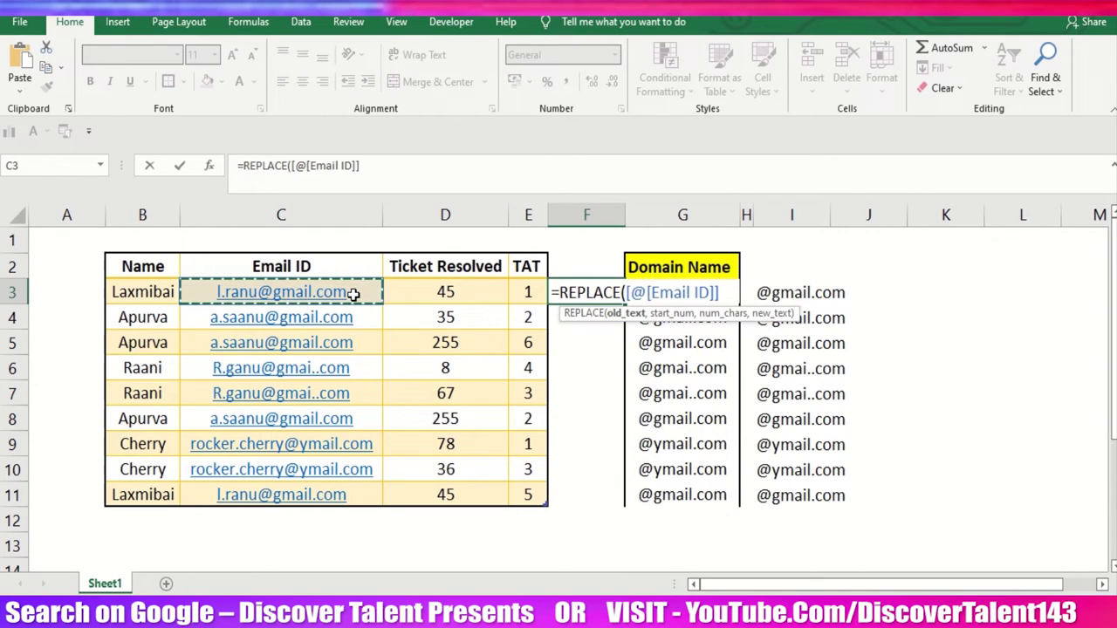
type(",1")
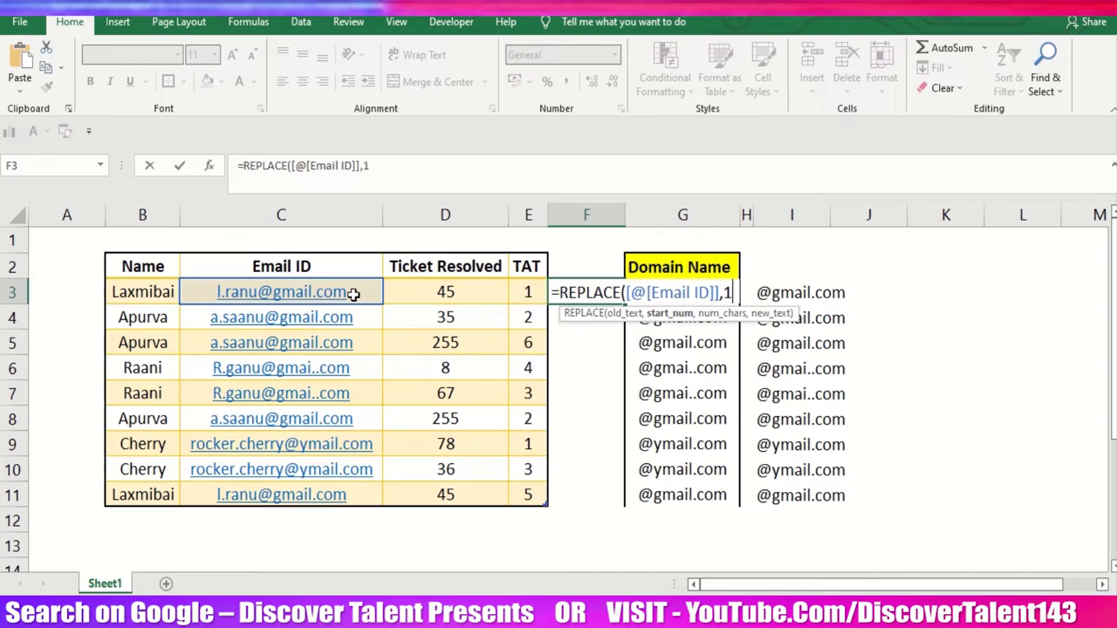
type(",")
type("search")
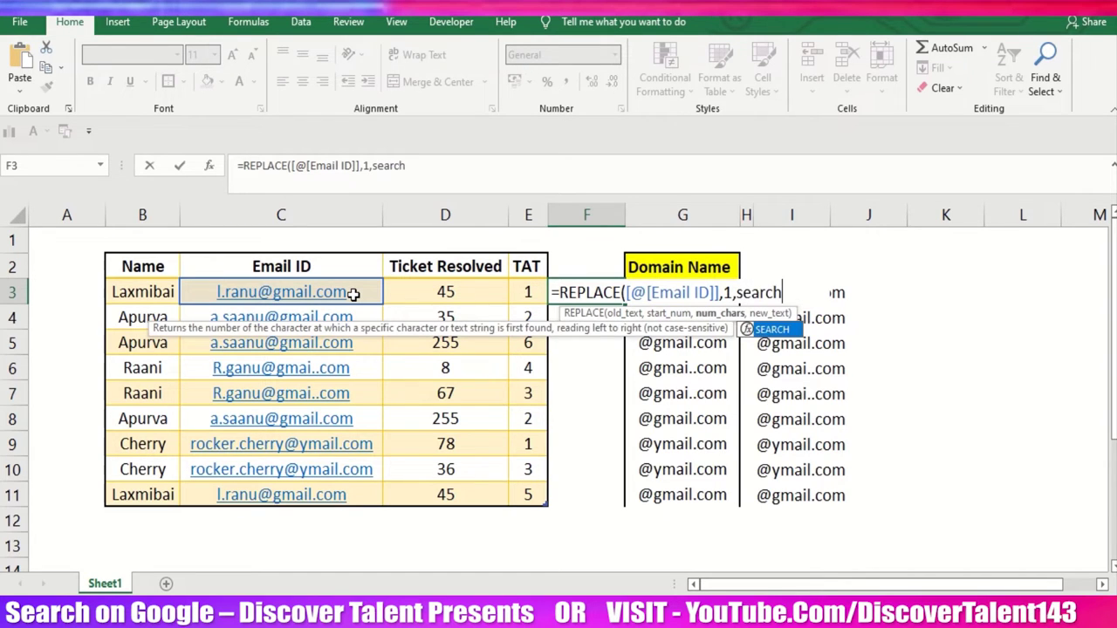
double_click(788, 332)
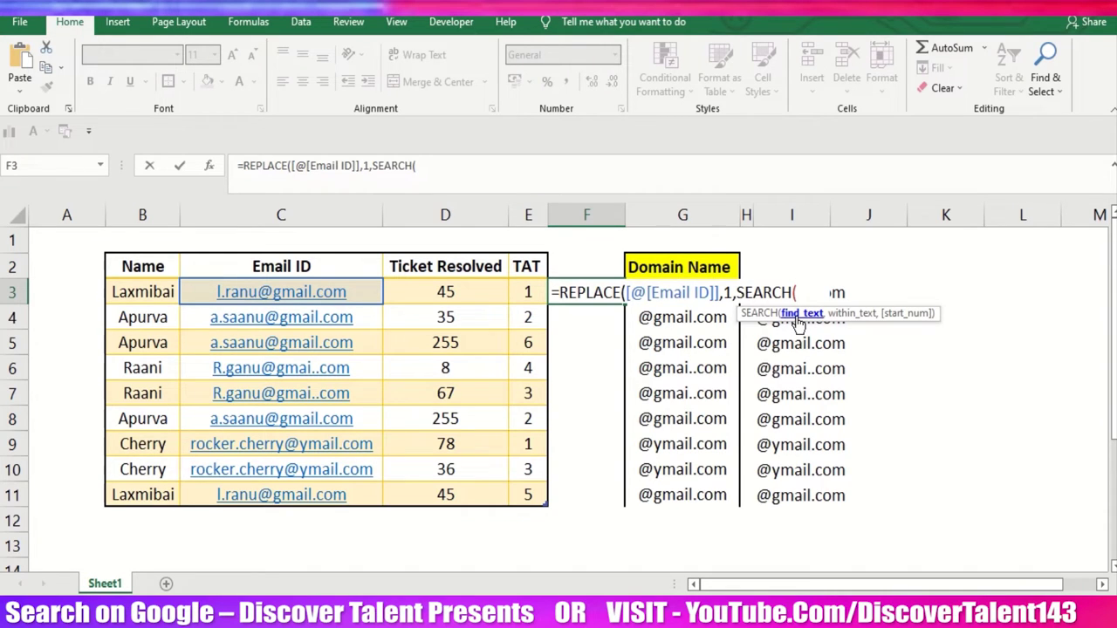
- Add SEARCH("@",[@[Email ID]])-1 and an empty replacement "" to finish the F3 REPLACE formula
type("\"")
type("@")
type("\"")
type(",")
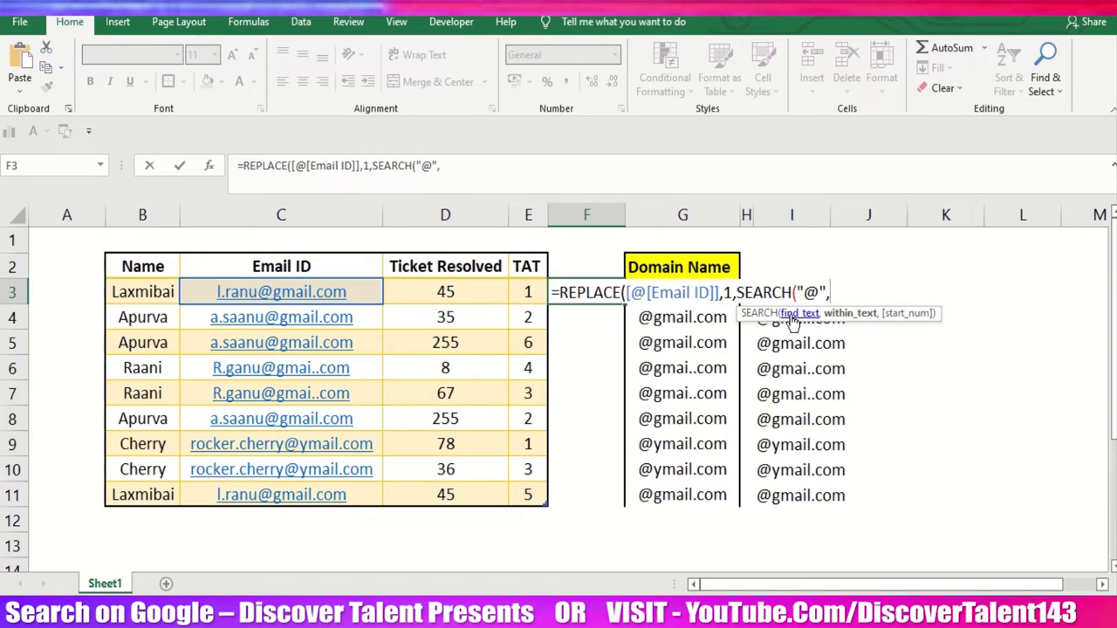
left_click(354, 288)
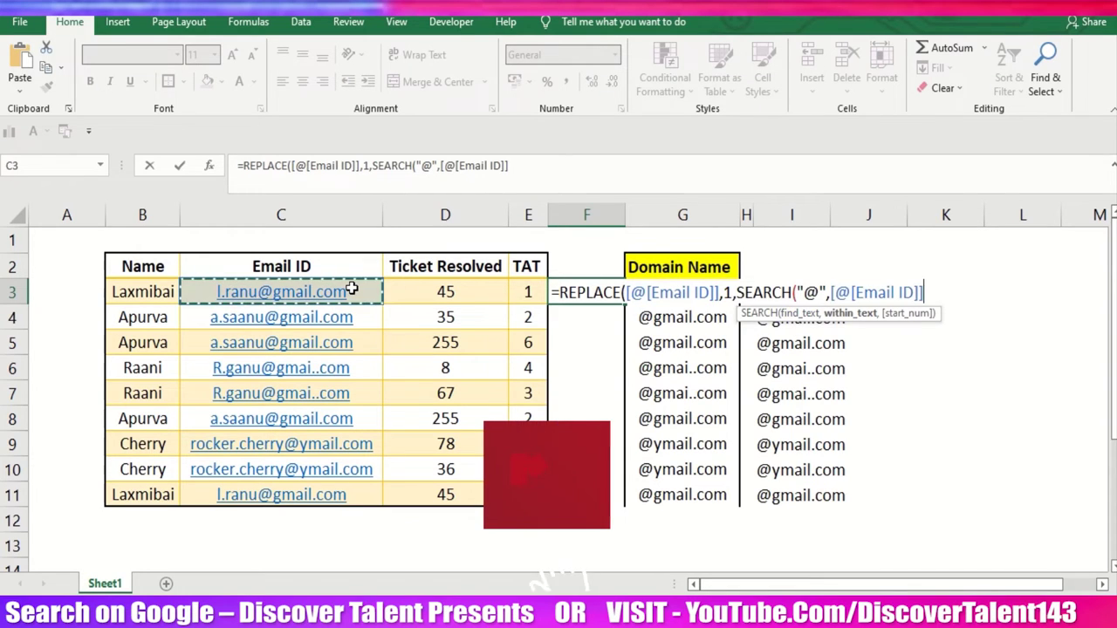
left_click(515, 165)
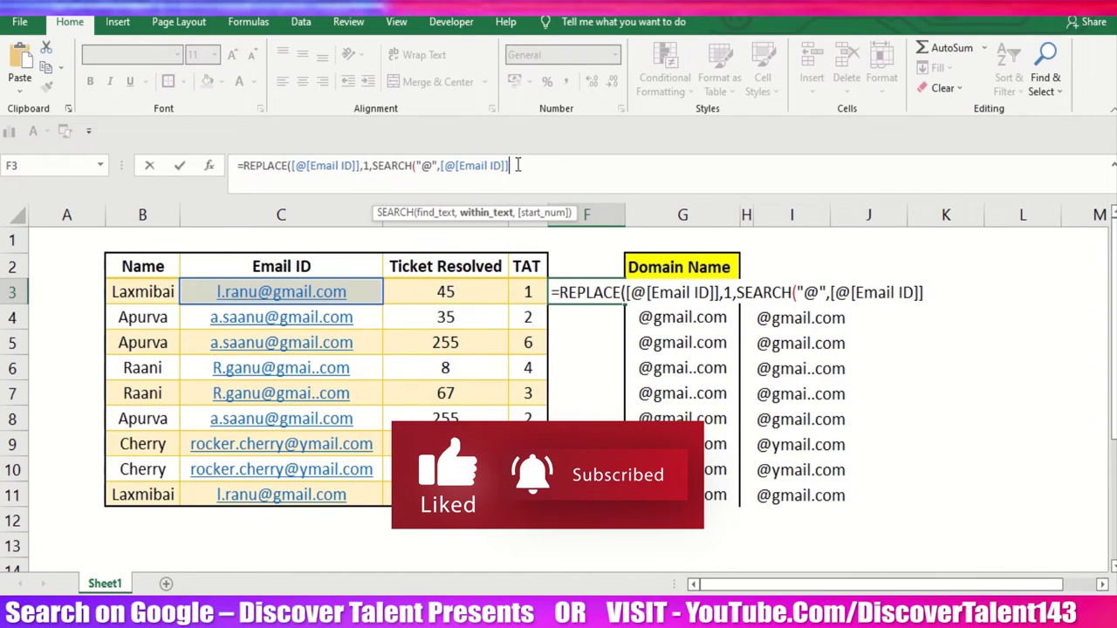
type(")")
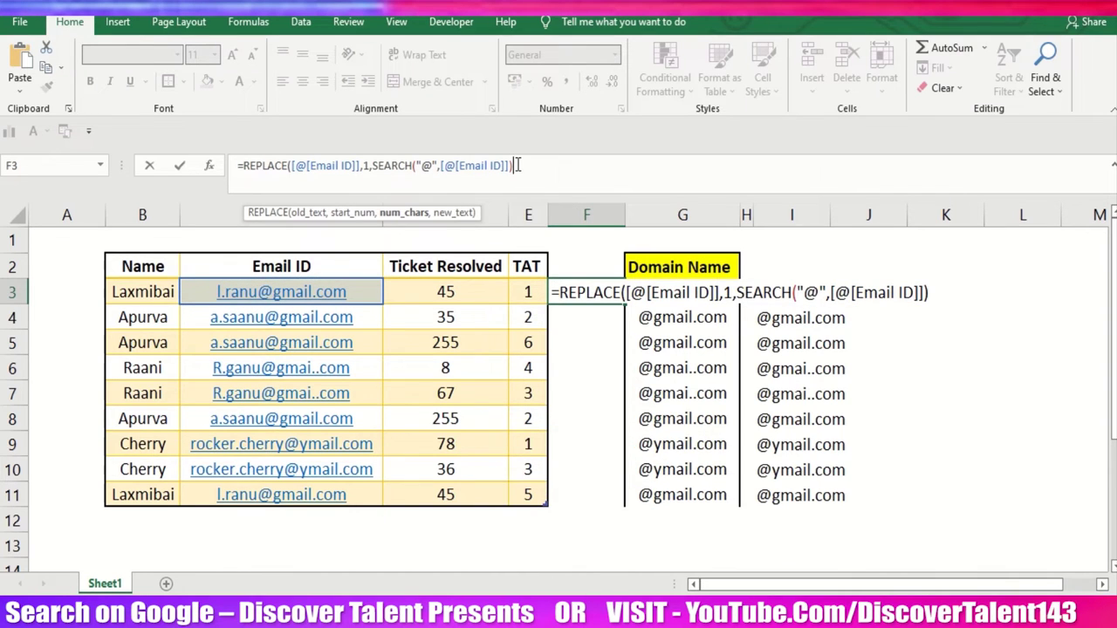
type("-")
type("1")
type(")")
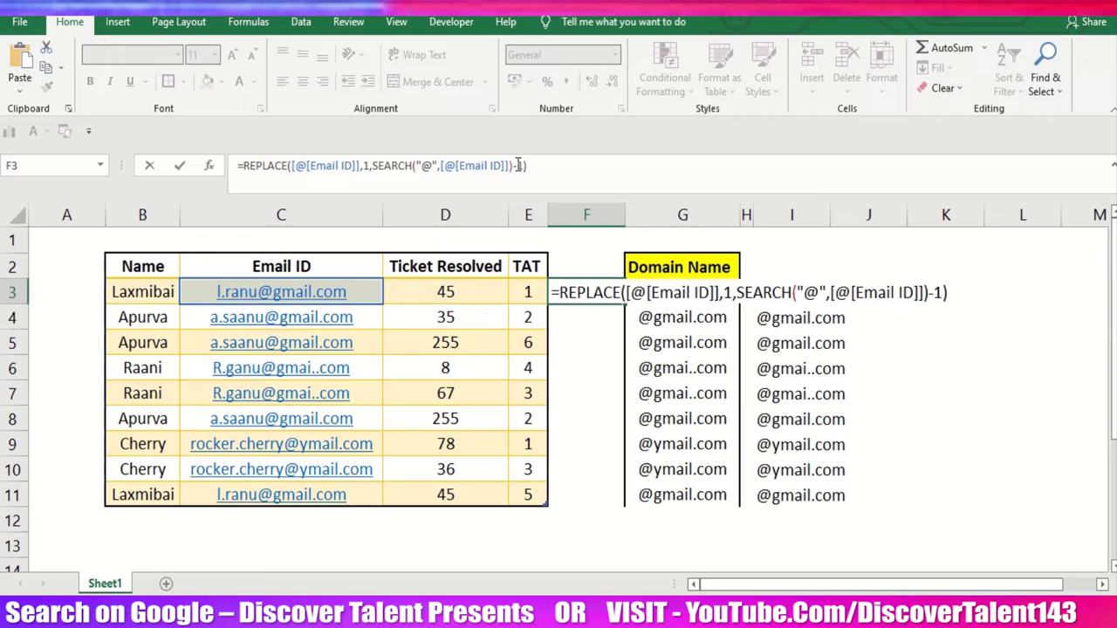
key("BackSpace")
type(",")
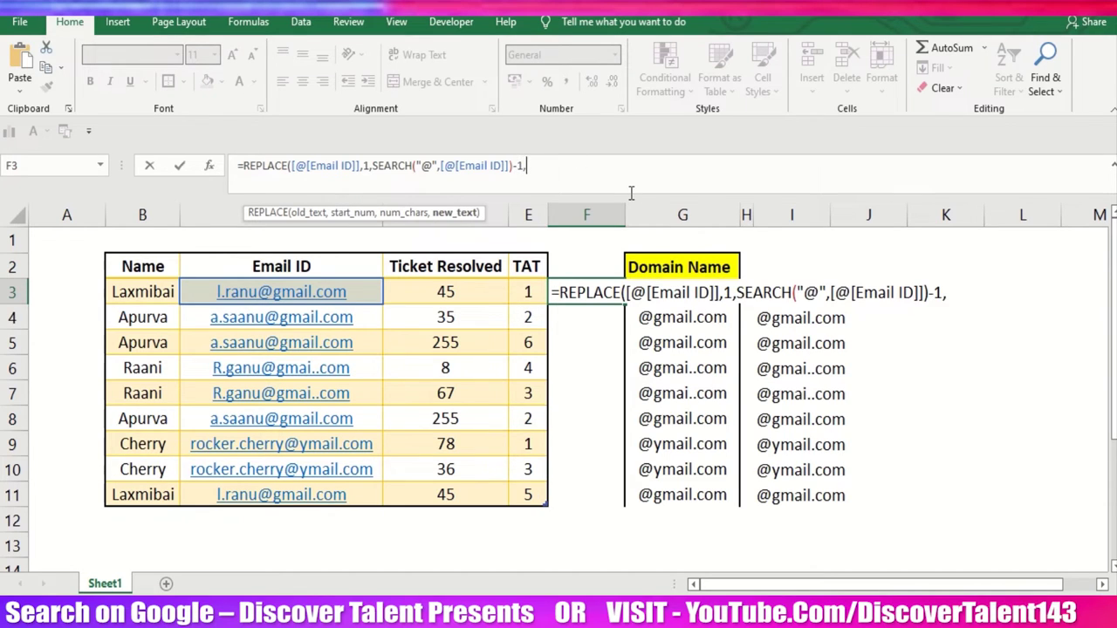
type("\"\"")
type(")")
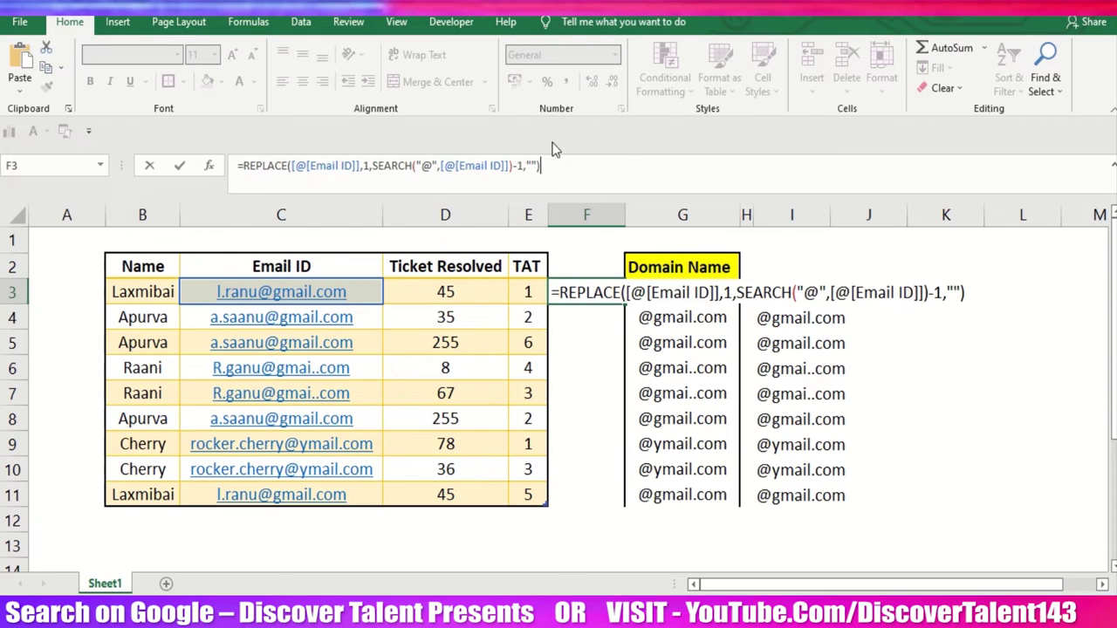
left_click(530, 165)
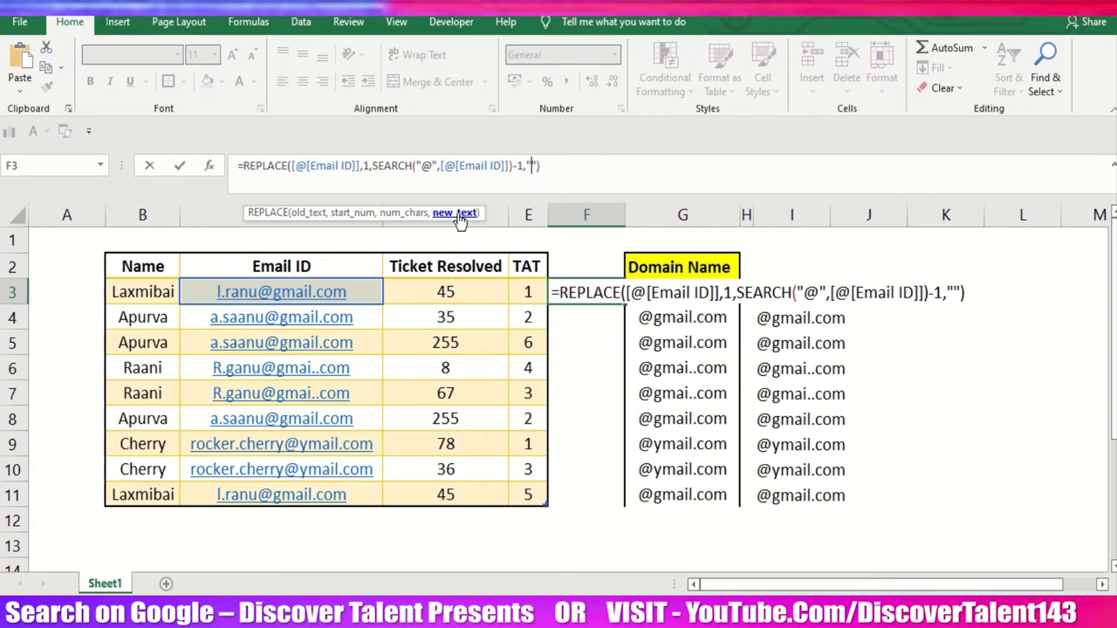
left_click(555, 168)
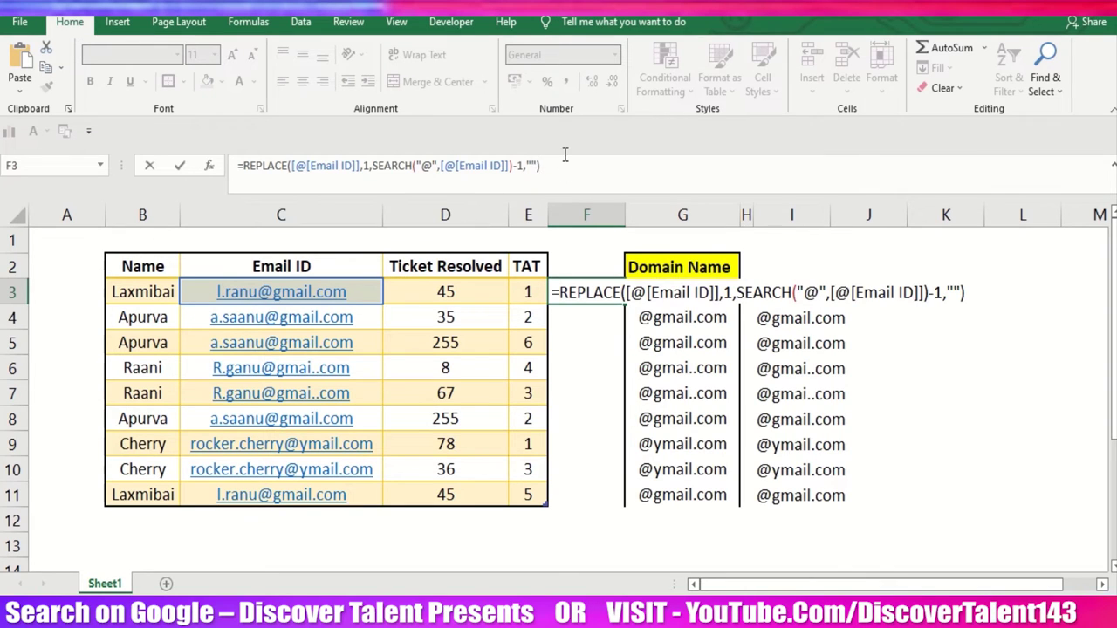
key("Return")
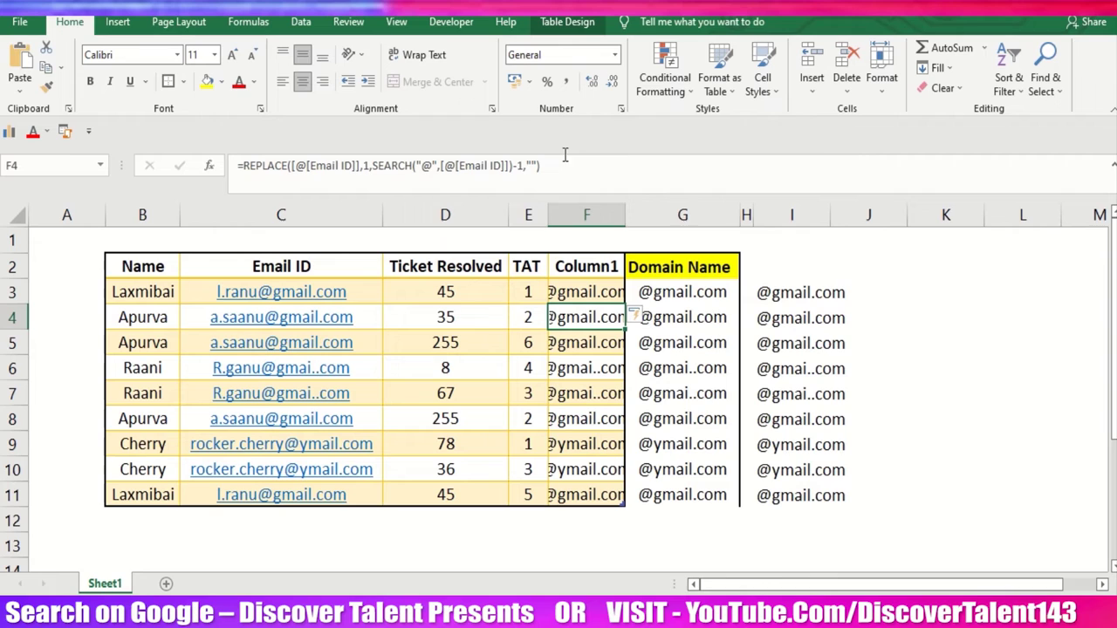
key("alt+h")
key("o")
key("i")
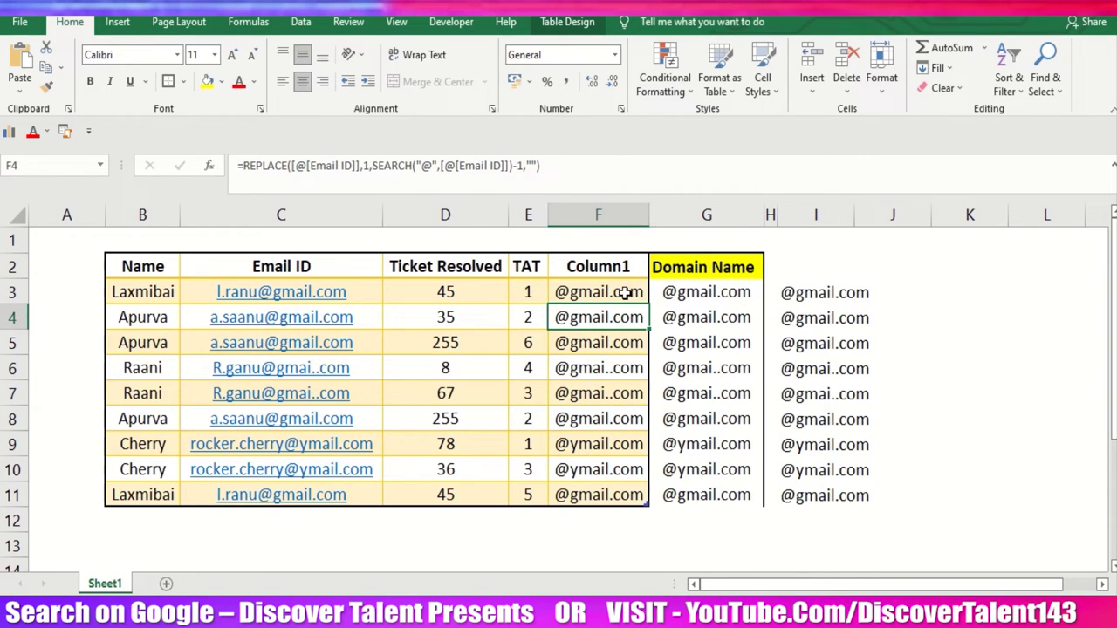
left_click_drag(625, 293, 619, 491)
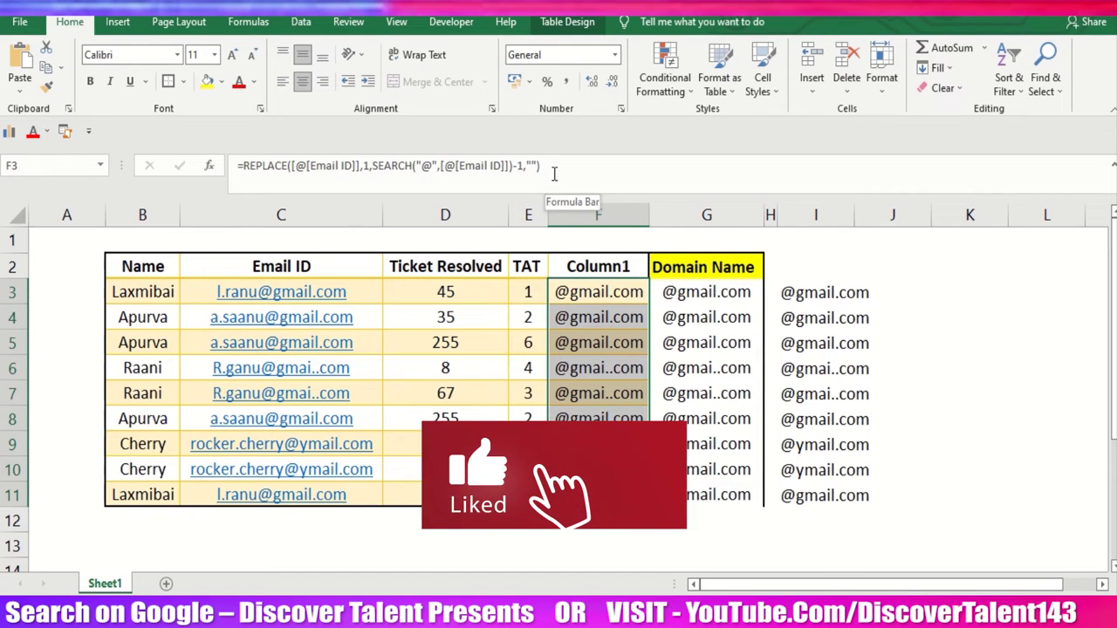
- Enter '1st Step - Formula wise ( Replace and Search )' in D13
left_click(463, 542)
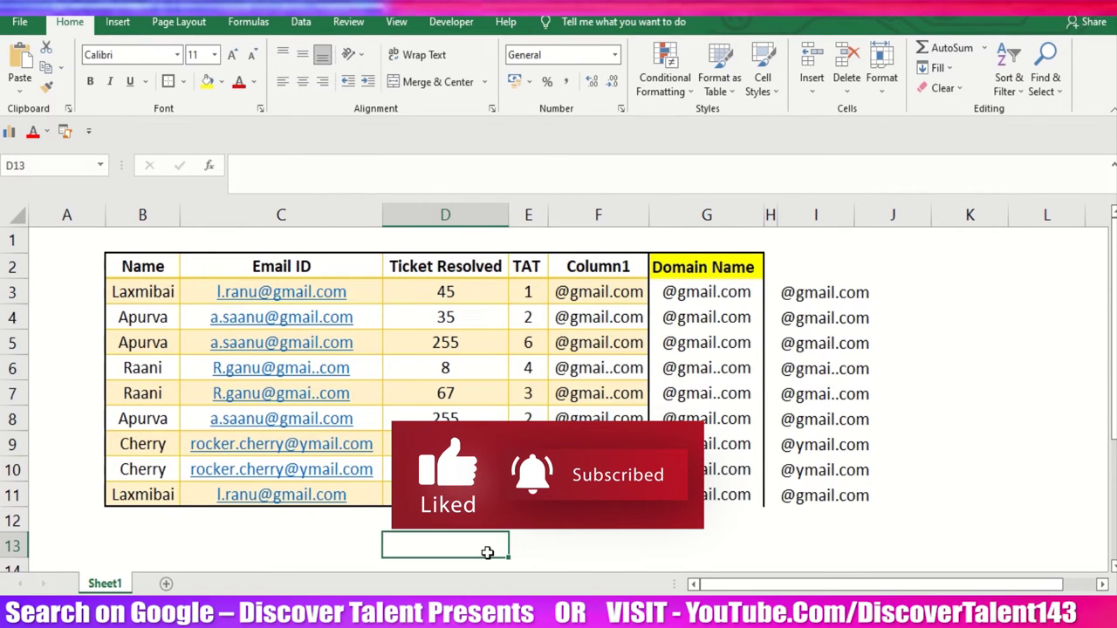
type("1d")
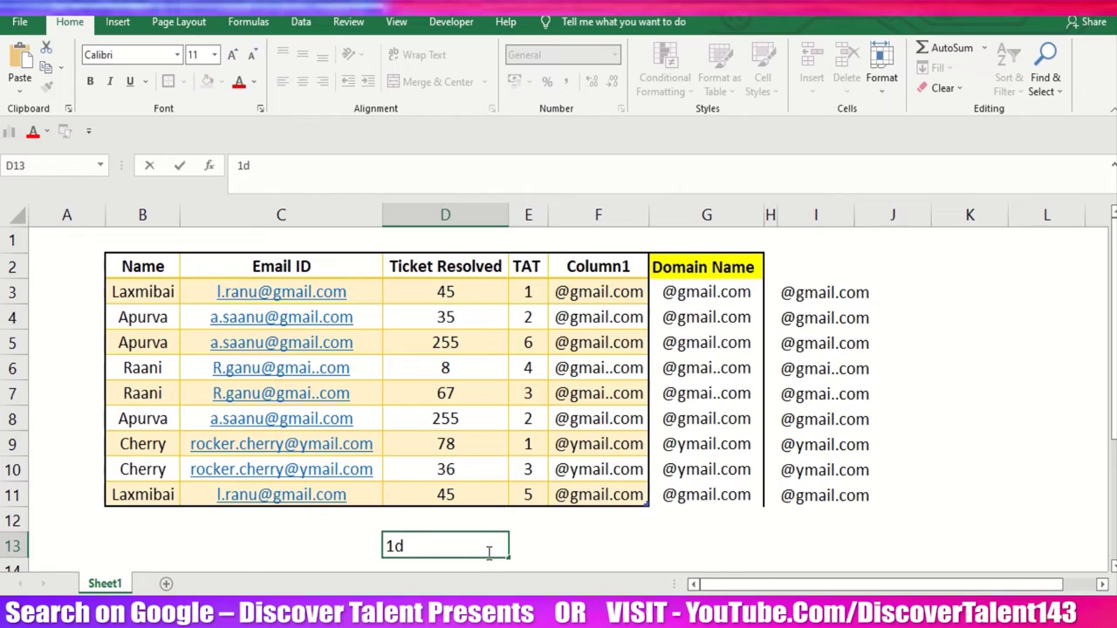
key("BackSpace")
type("st")
type(" Step - F")
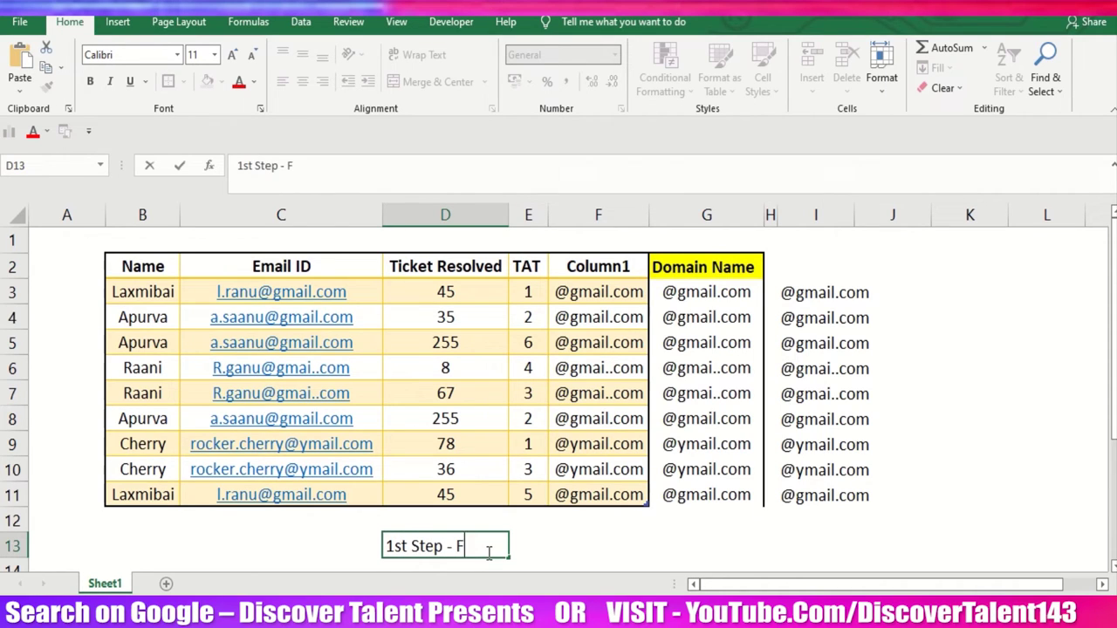
type("ormula wise ")
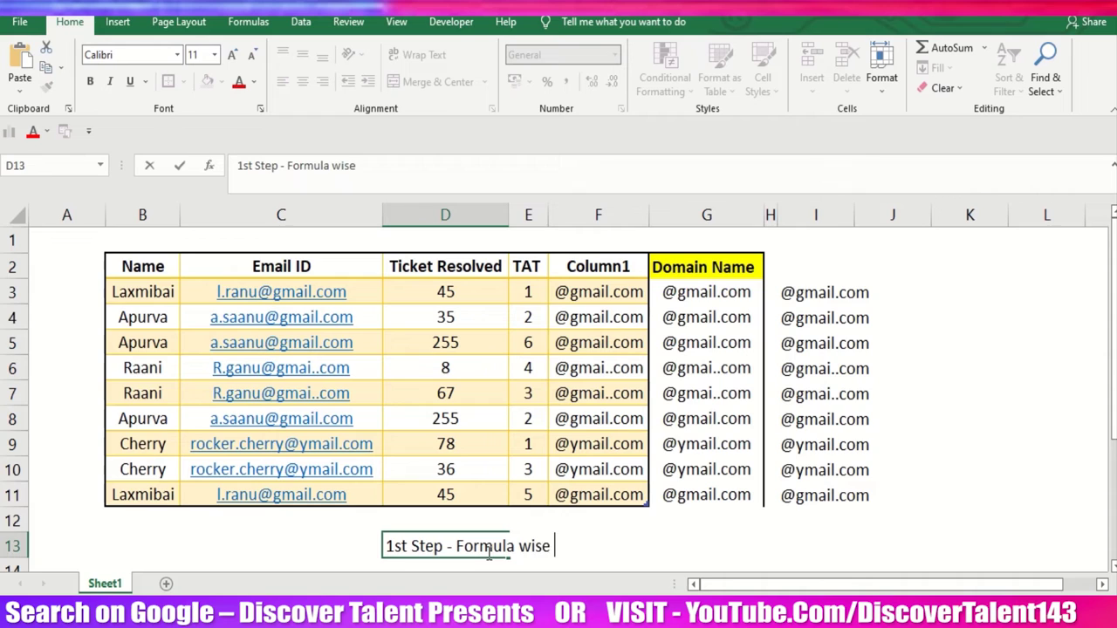
type("( Replace and")
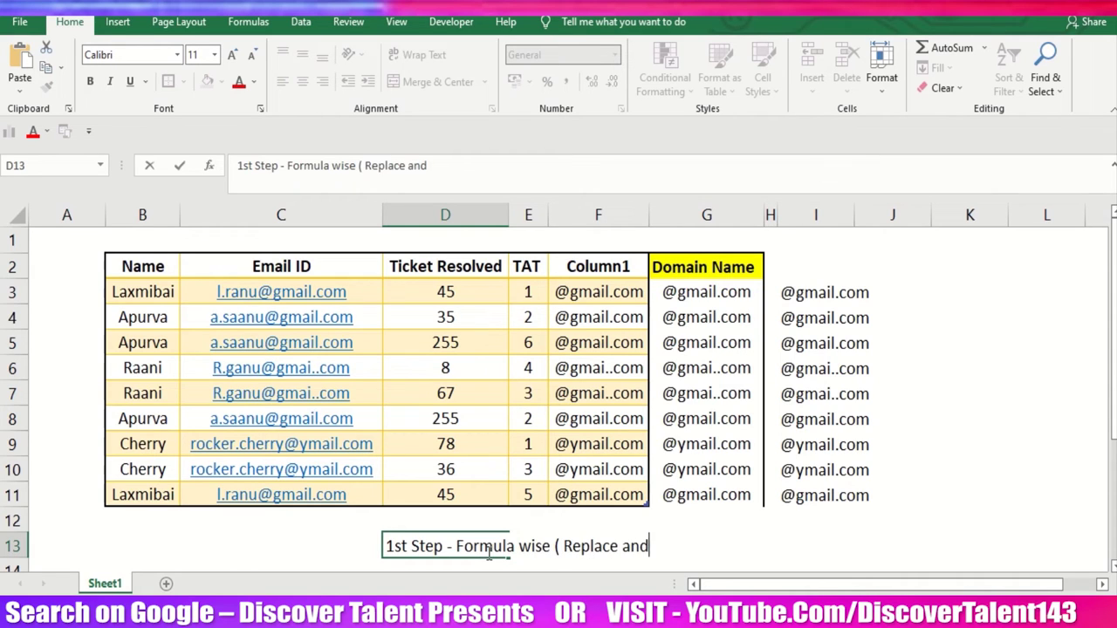
type(" Search )")
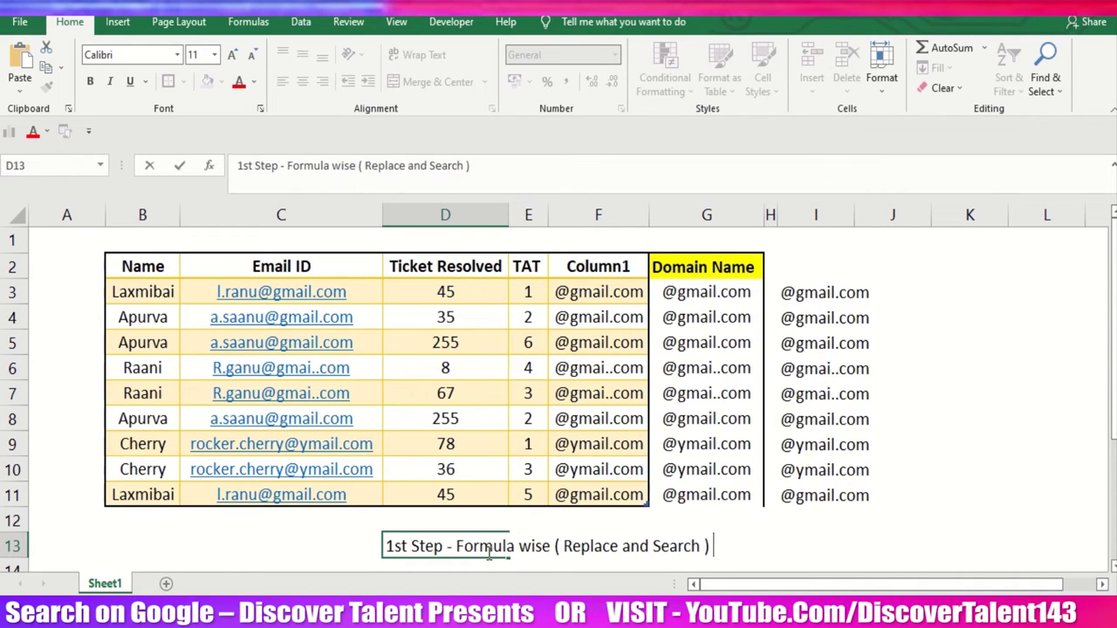
key("Return")
key("Return")
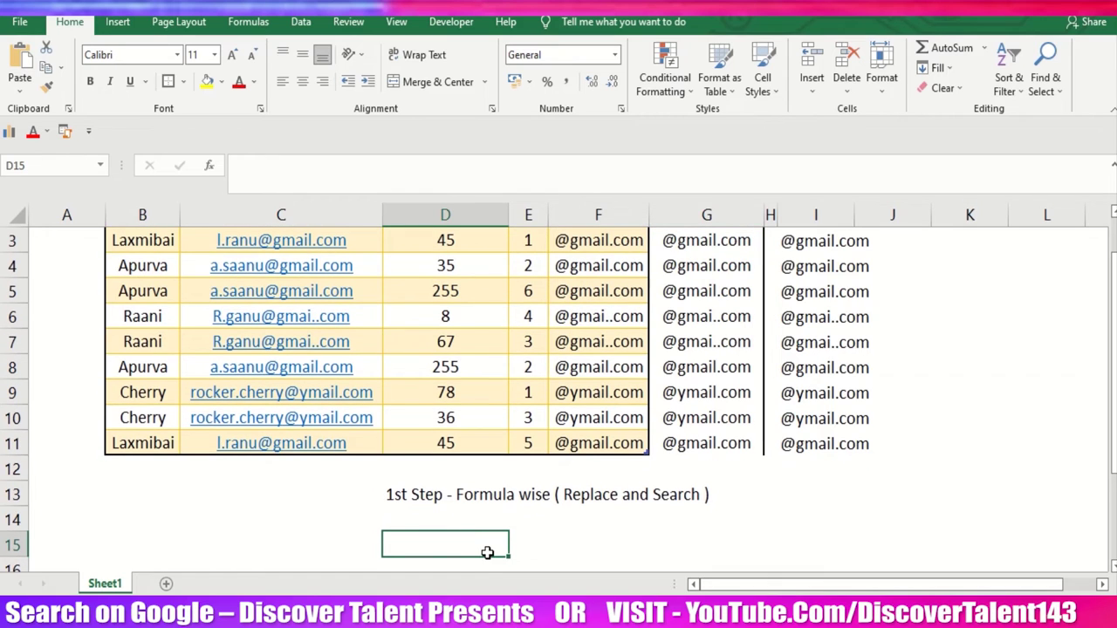
- Enter the note '2nd Step - Right function' below the first note
type("2nd Ste")
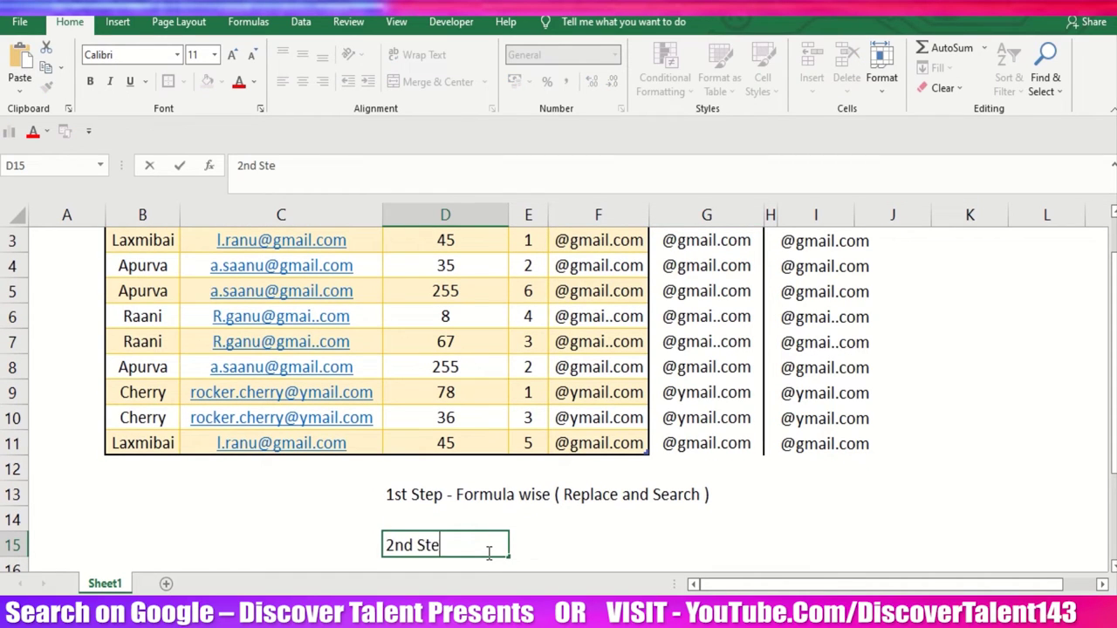
type("p 0")
key("BackSpace")
type("Right funct")
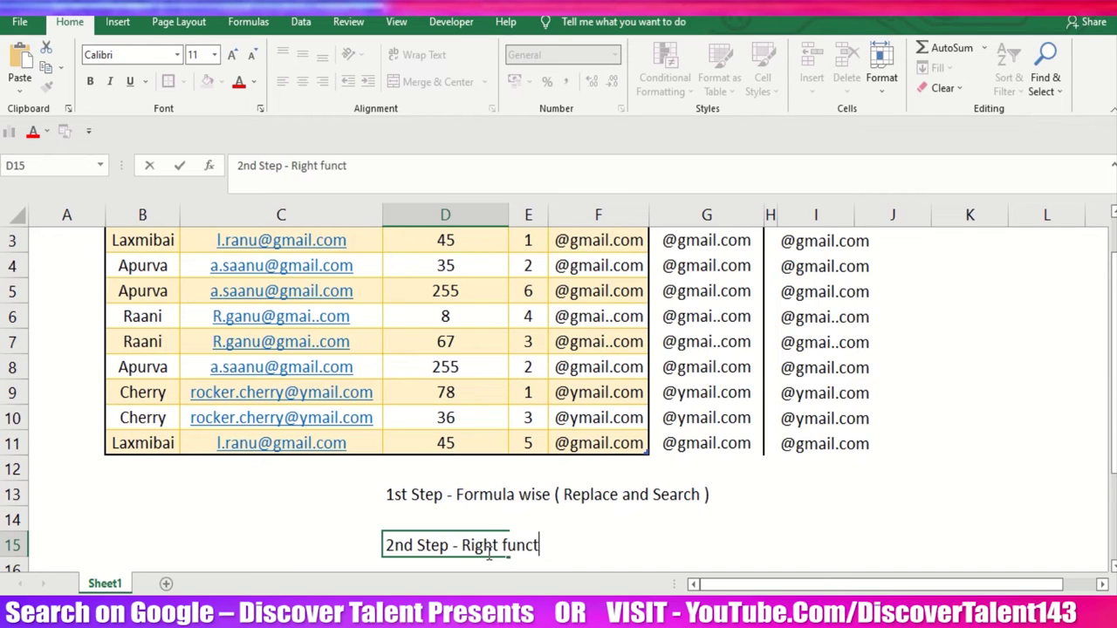
type("9ion")
key("BackSpace")
key("BackSpace")
key("BackSpace")
key("BackSpace")
type("ion")
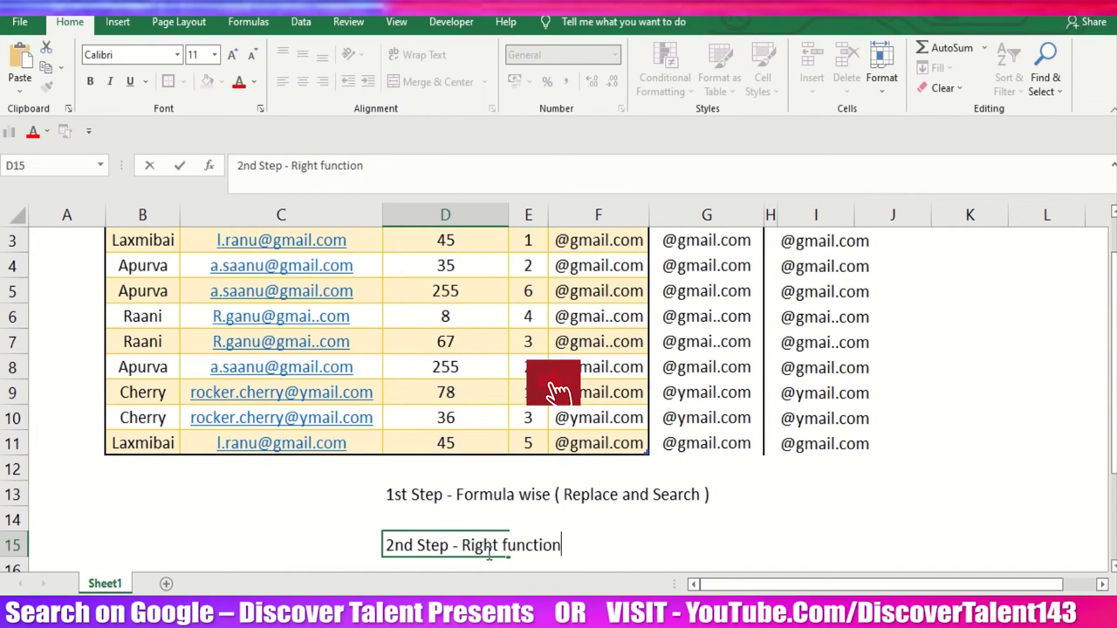
key("Return")
- Review the RIGHT formula results in I3:I11
scroll(989, 443, "up", 1)
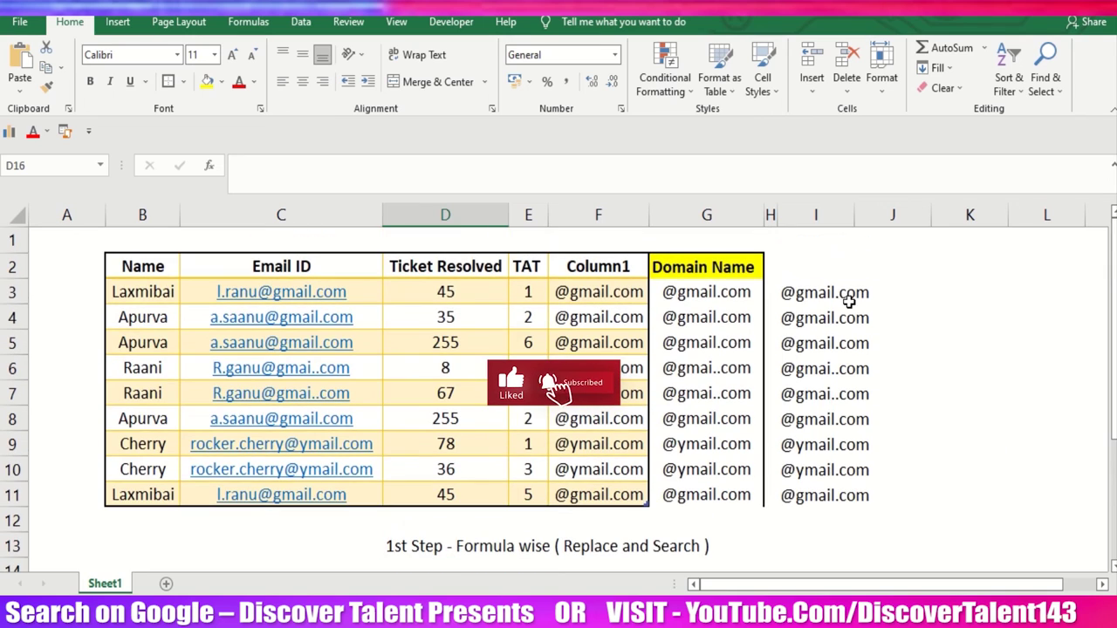
left_click(846, 296)
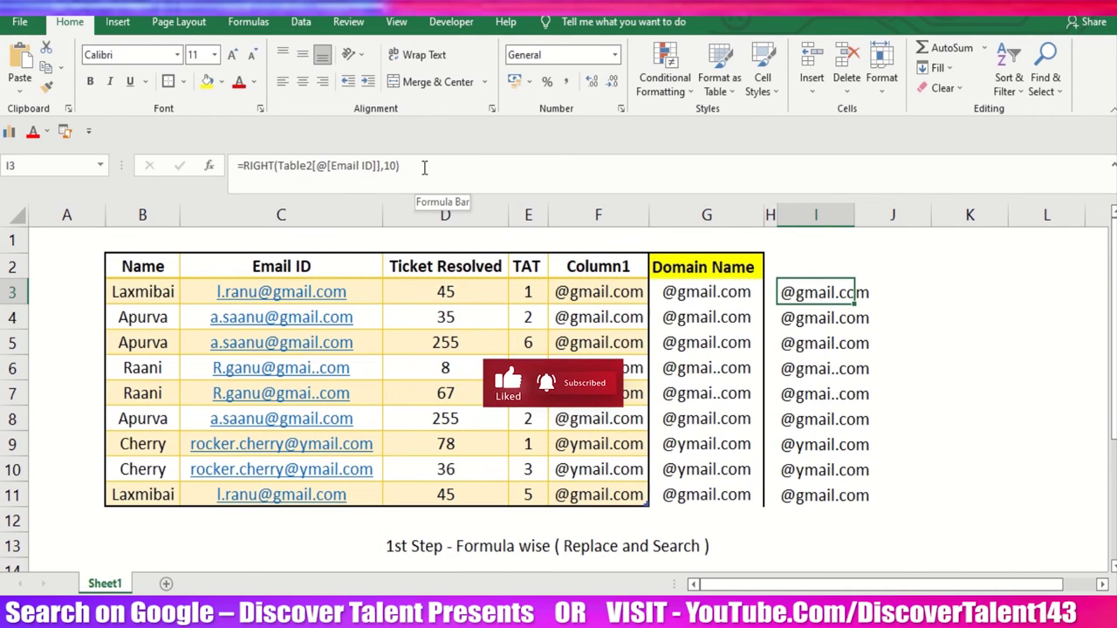
left_click(817, 494, "shift")
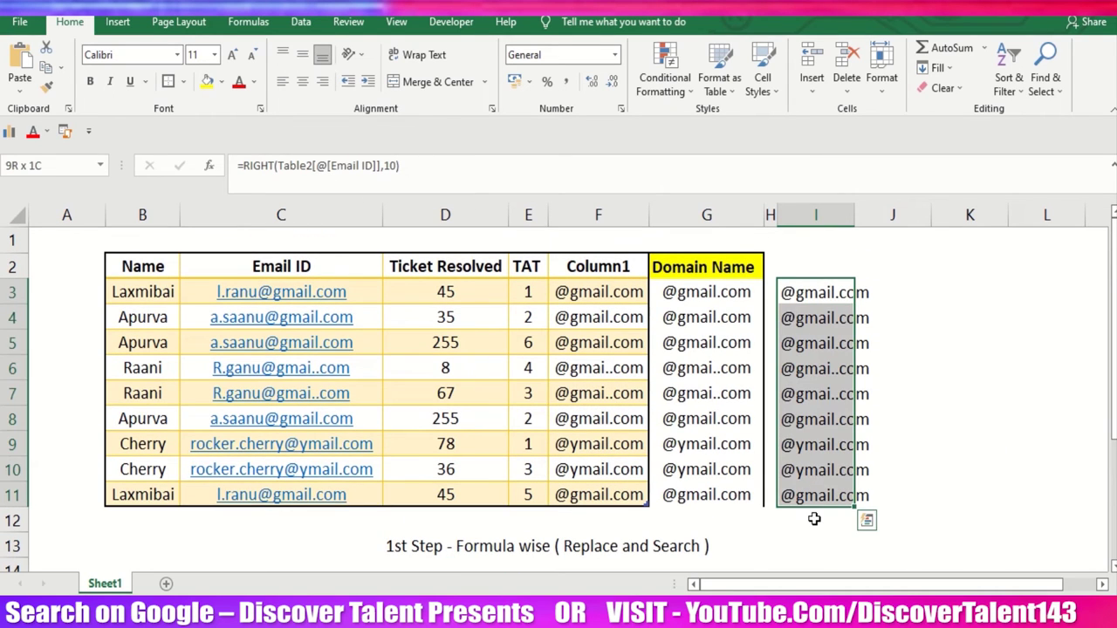
left_click(977, 293)
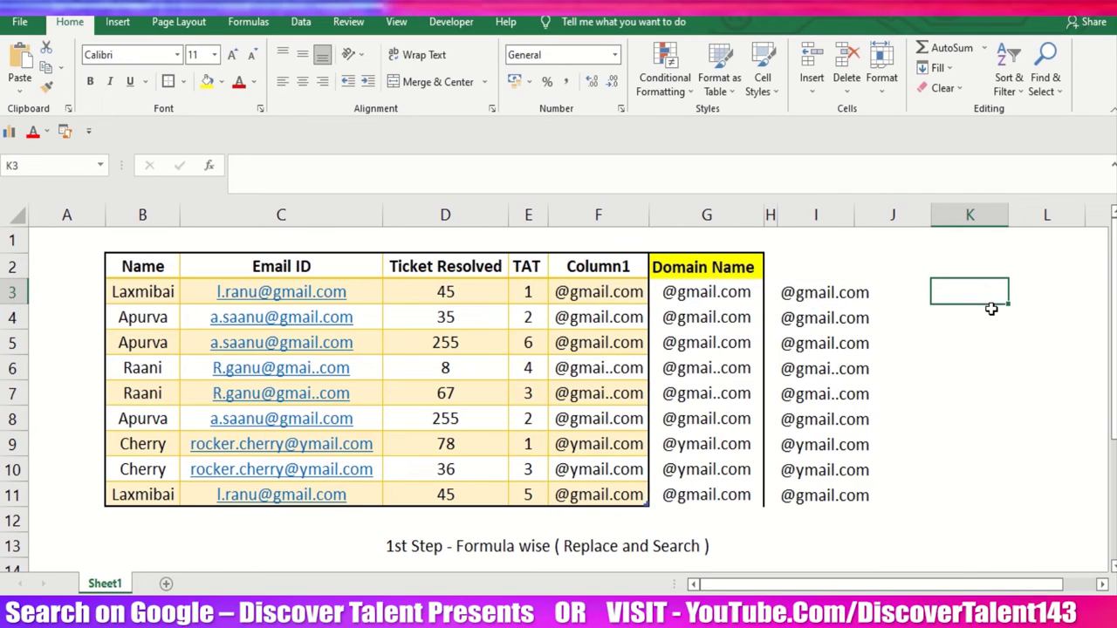
- Enter =RIGHT([@[Email ID]],10) in K3, fill it down to K11, and autofit column K
type("=Right")
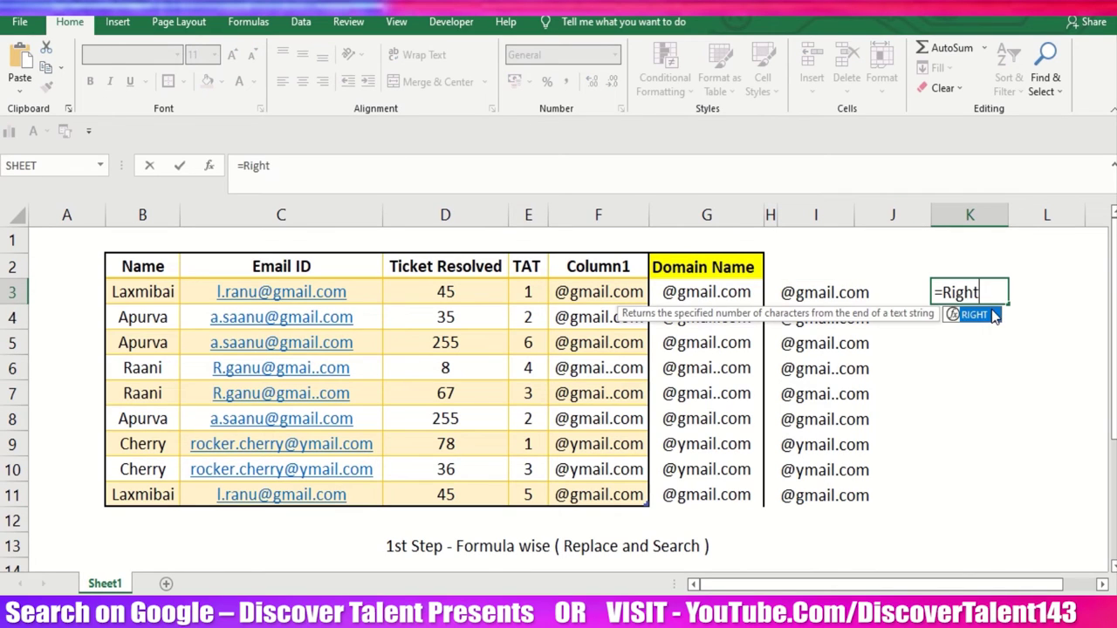
double_click(993, 314)
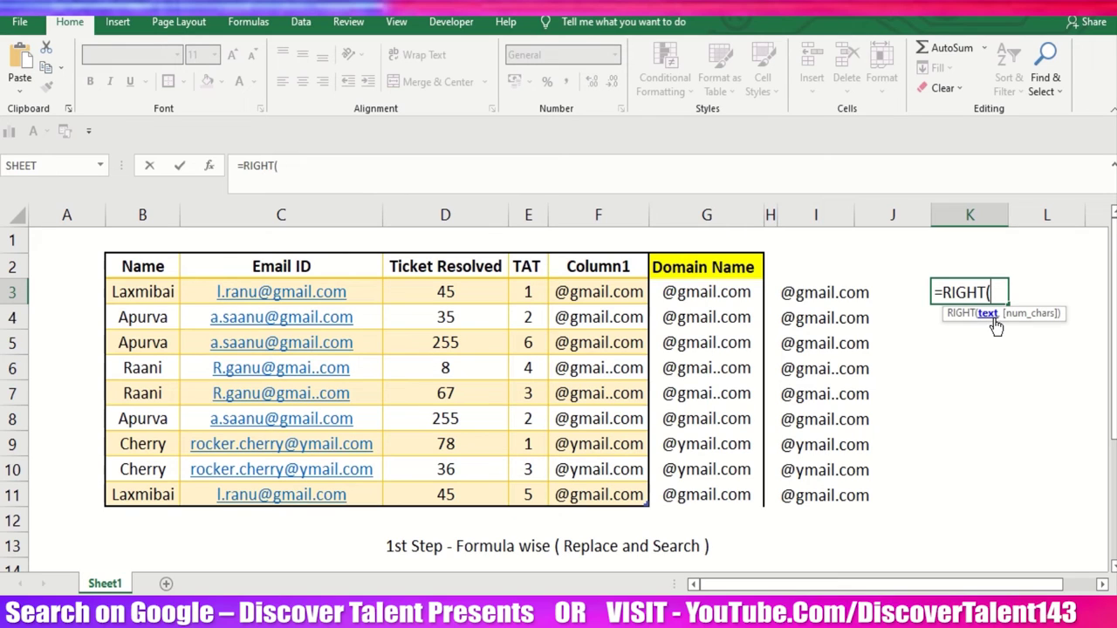
left_click(361, 293)
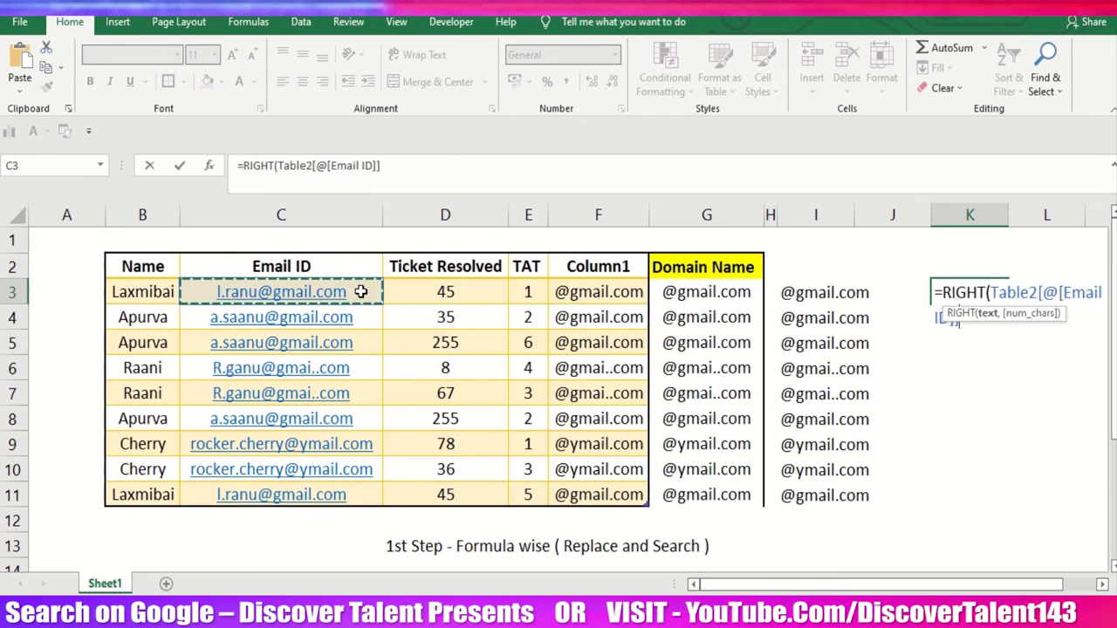
type(",")
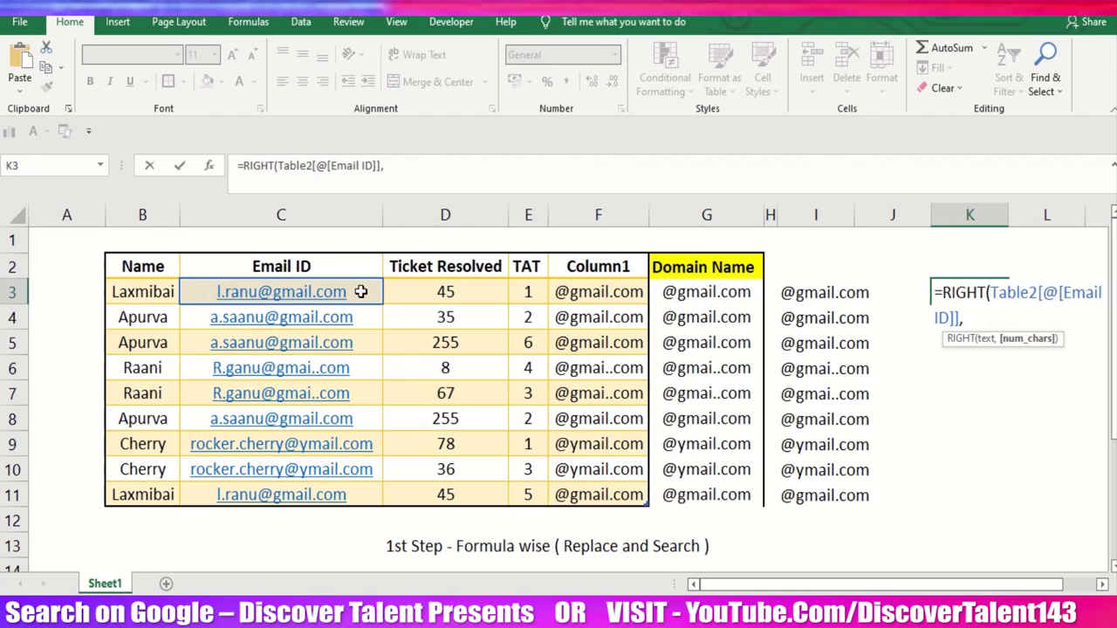
type("10")
type(")")
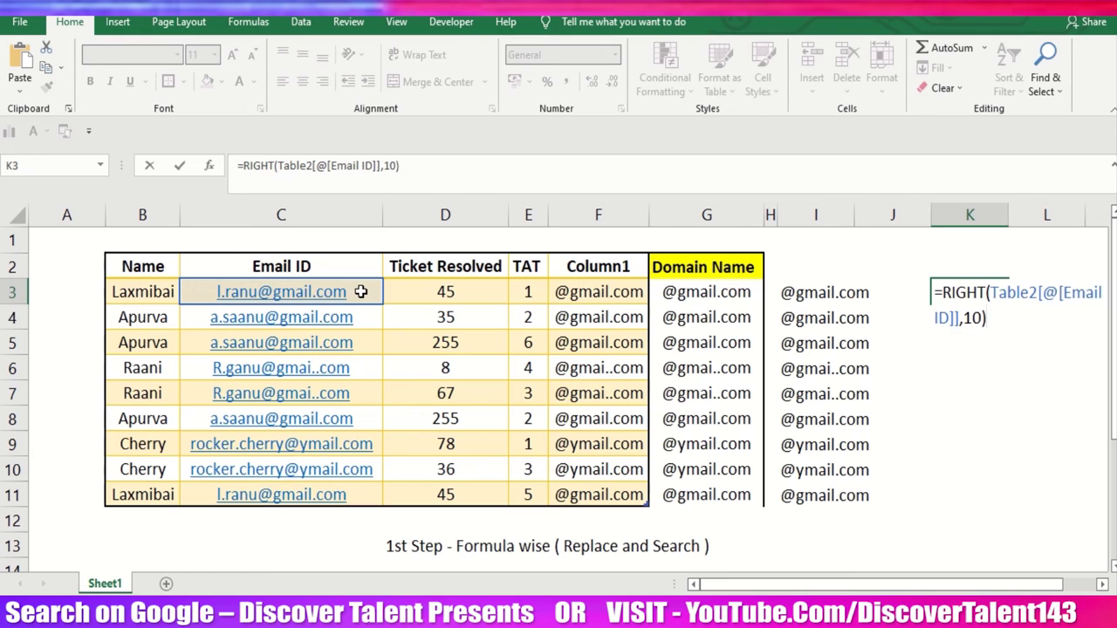
key("Return")
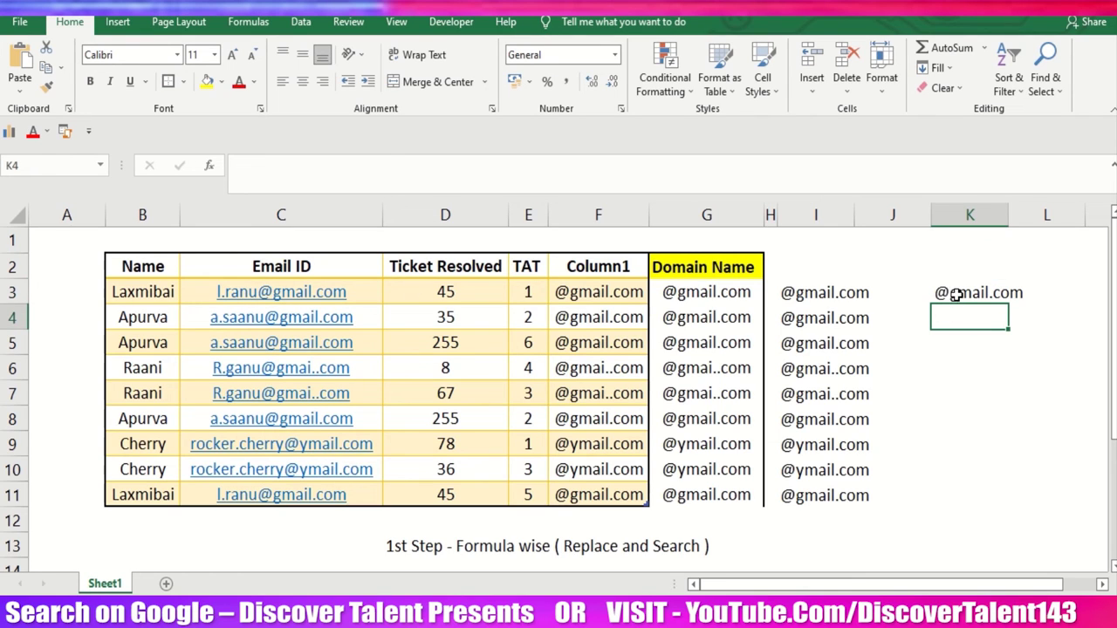
left_click_drag(957, 295, 962, 496)
key("ctrl+d")
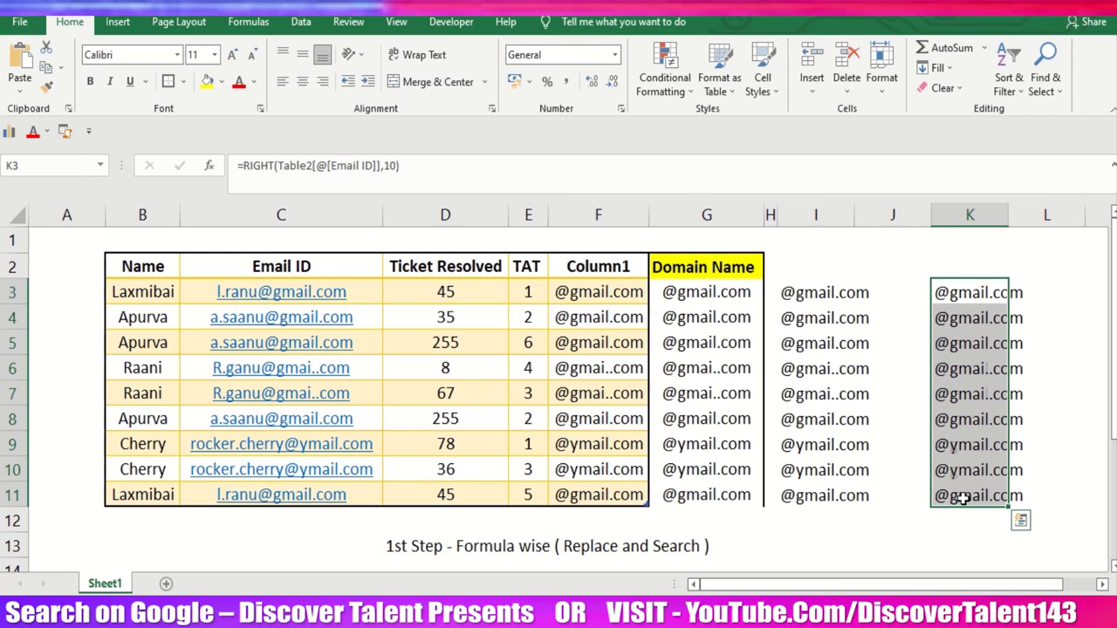
double_click(1007, 214)
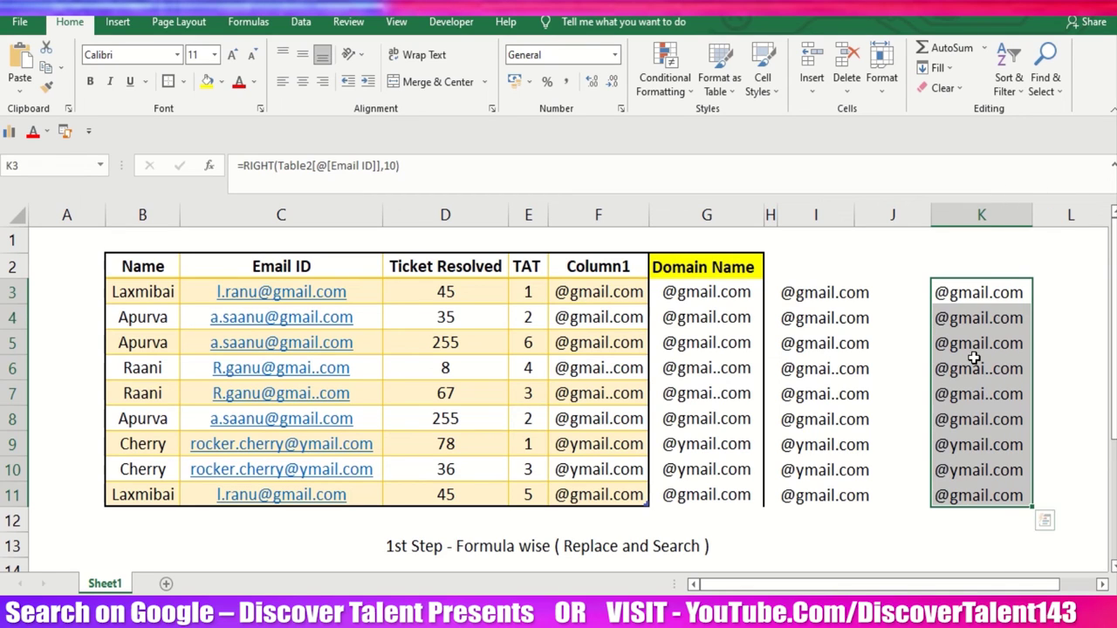
left_click(412, 565)
- Clear the stray entry in D14, then give the step notes yellow fill and red font
type("2")
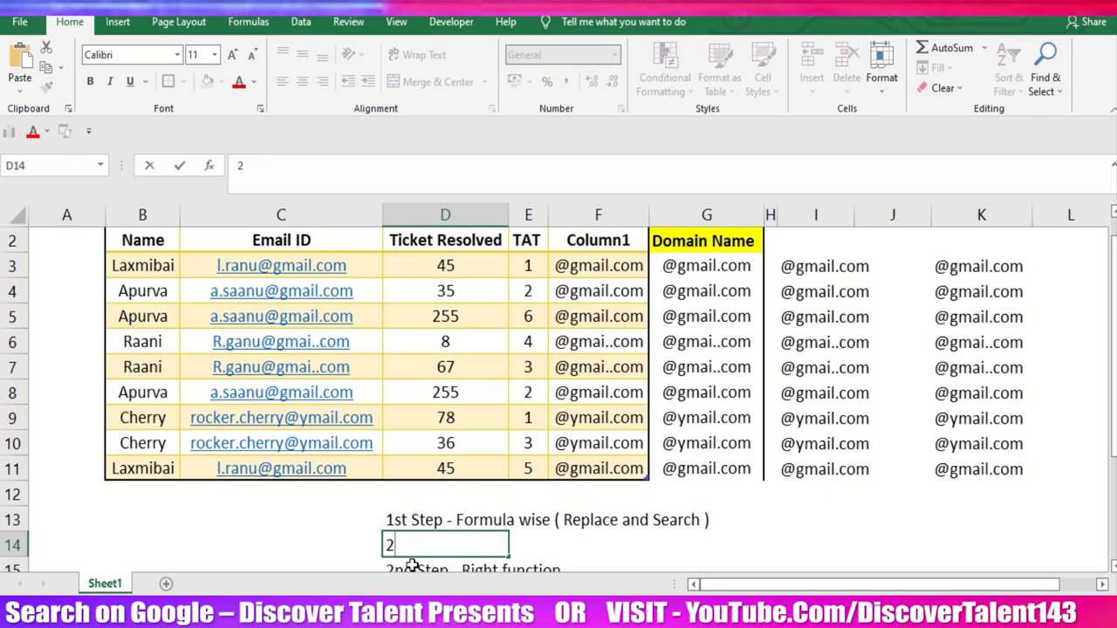
key("BackSpace")
scroll(401, 541, "down", 2)
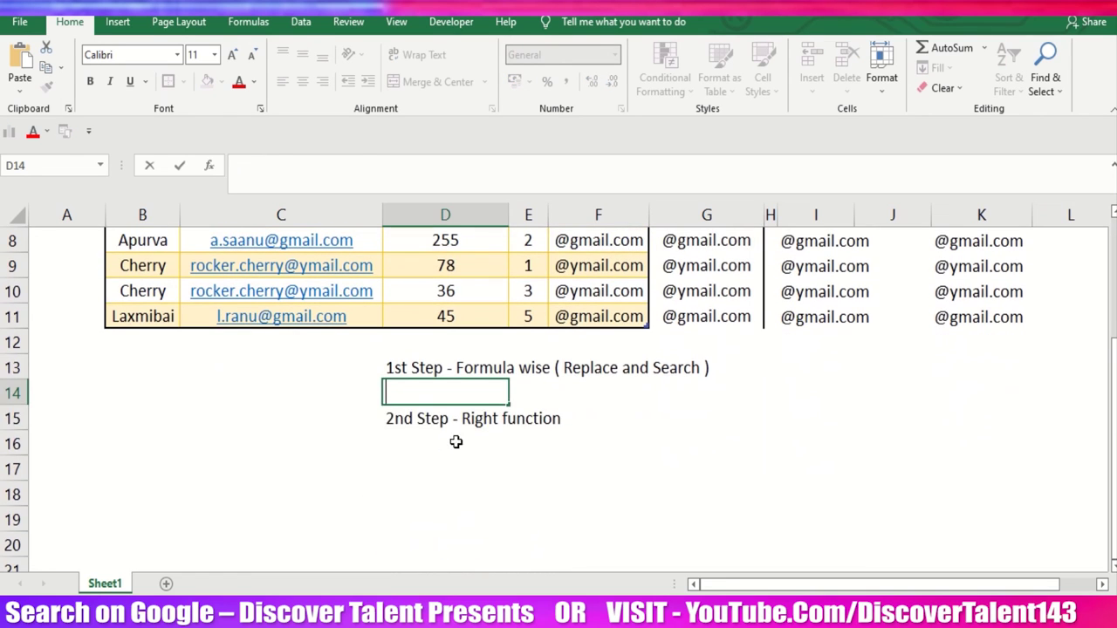
key("Return")
left_click_drag(424, 369, 419, 410)
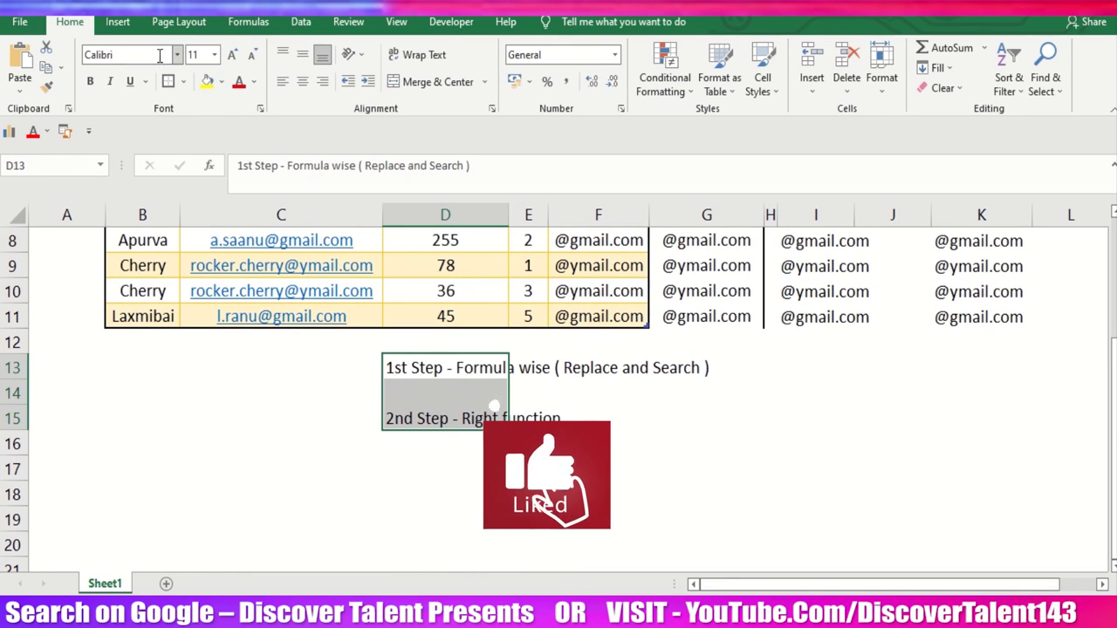
left_click(208, 81)
left_click(253, 447)
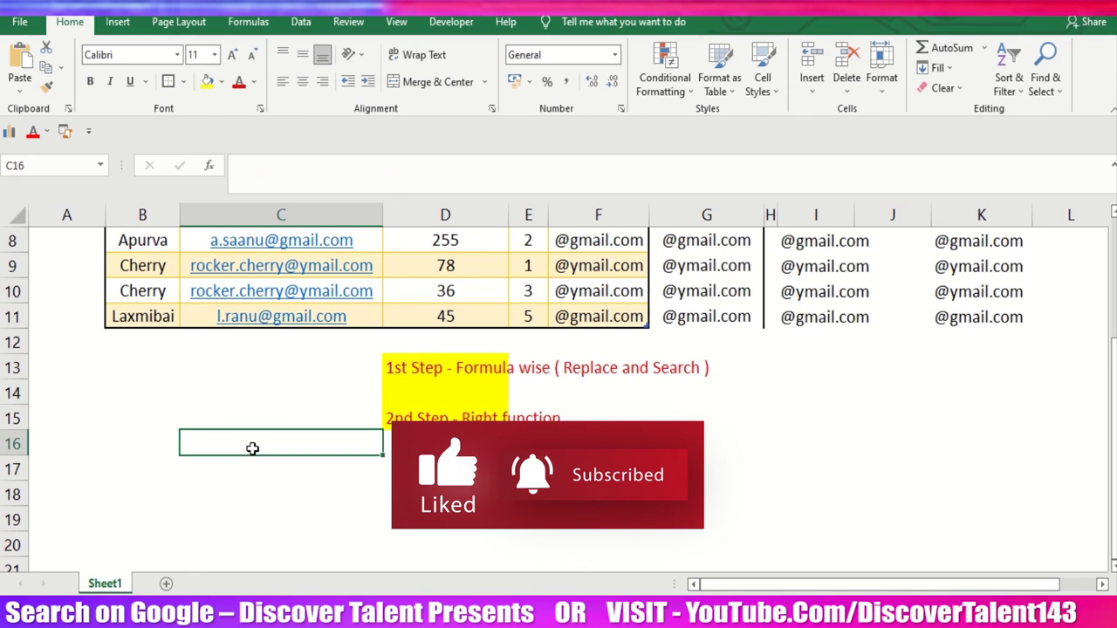